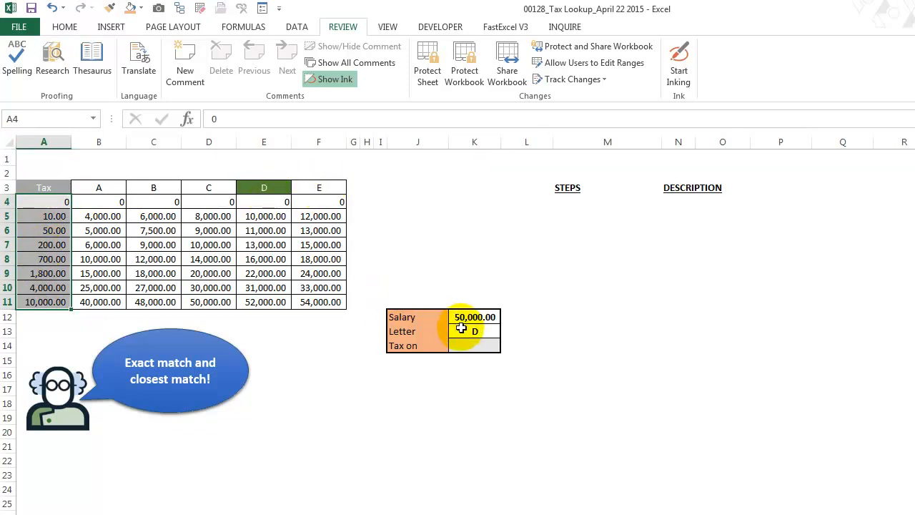
Step: Switch the Letter in cell K13 to B and back to D
{"action": "left_click", "coordinate": [459, 328]}
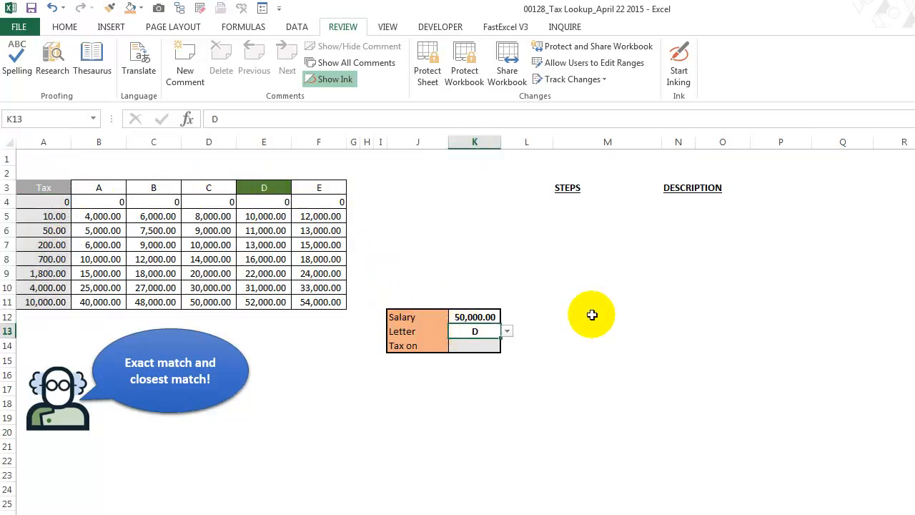
{"action": "left_click", "coordinate": [506, 334]}
{"action": "left_click", "coordinate": [479, 354]}
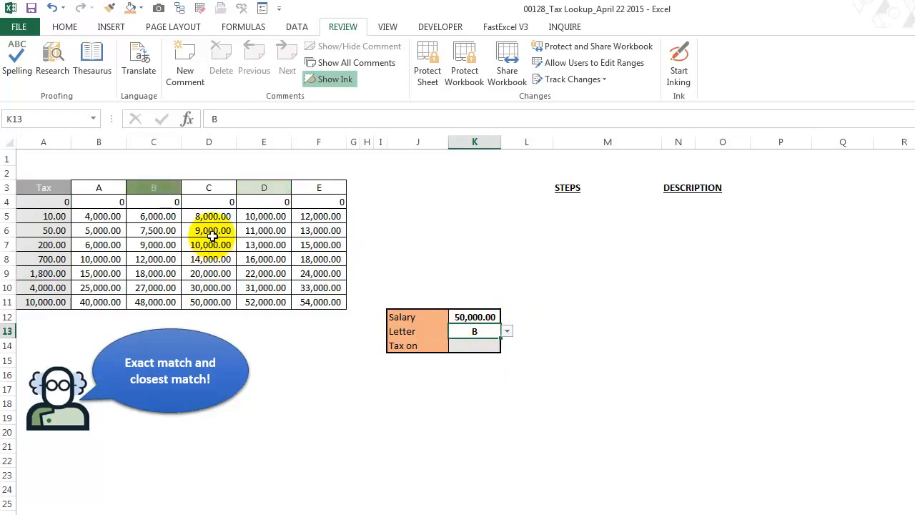
{"action": "left_click", "coordinate": [505, 332]}
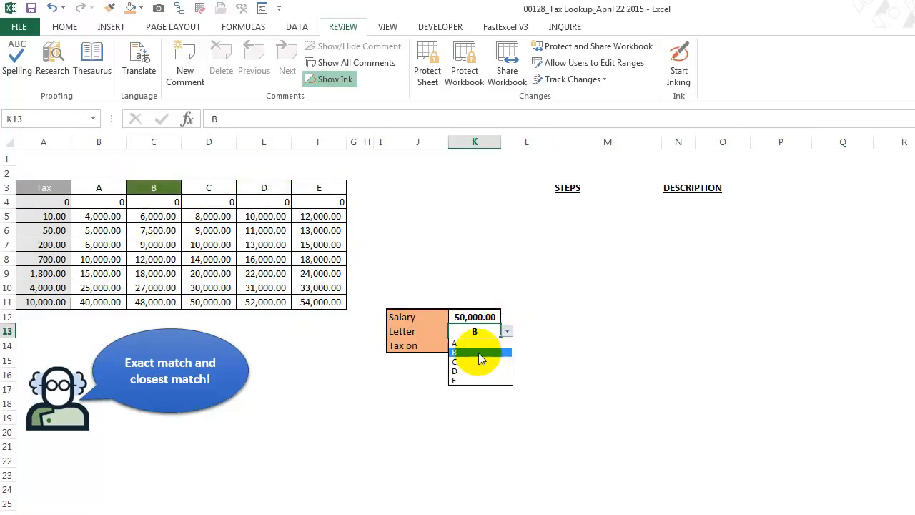
{"action": "left_click", "coordinate": [478, 369]}
Step: Circle the letter D, the A to E headers, the salary and column D's values in ink, linking 31,000 to its tax value
{"action": "left_click", "coordinate": [680, 64]}
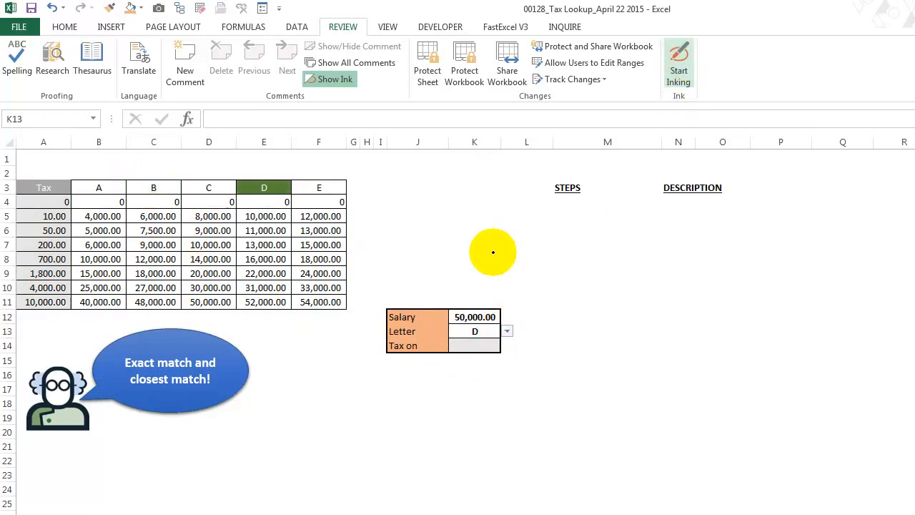
{"action": "left_click_drag", "start_coordinate": [461, 327], "coordinate": [474, 327]}
{"action": "mouse_move", "coordinate": [89, 177]}
{"action": "left_mouse_down"}
{"action": "mouse_move", "coordinate": [303, 180]}
{"action": "mouse_move", "coordinate": [147, 198]}
{"action": "mouse_move", "coordinate": [89, 174]}
{"action": "left_mouse_up"}
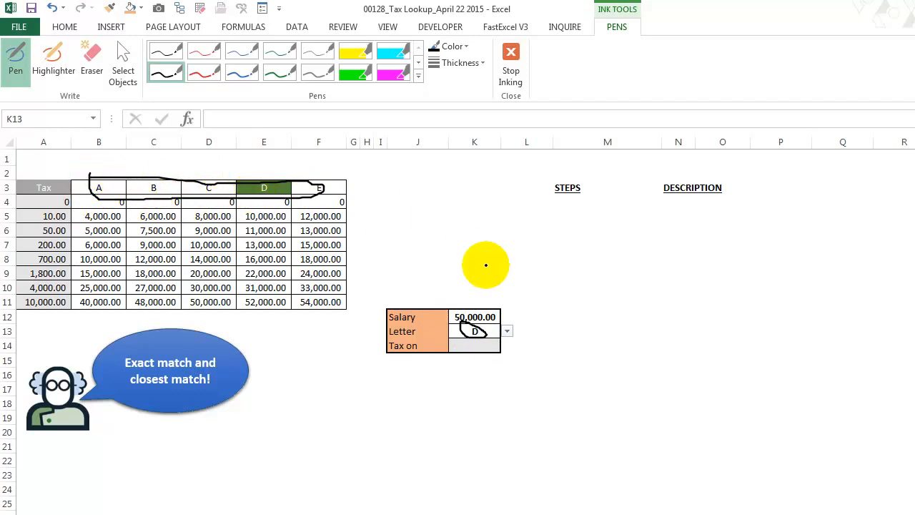
{"action": "mouse_move", "coordinate": [471, 303]}
{"action": "left_mouse_down"}
{"action": "mouse_move", "coordinate": [442, 323]}
{"action": "mouse_move", "coordinate": [481, 325]}
{"action": "mouse_move", "coordinate": [504, 314]}
{"action": "mouse_move", "coordinate": [467, 304]}
{"action": "left_mouse_up"}
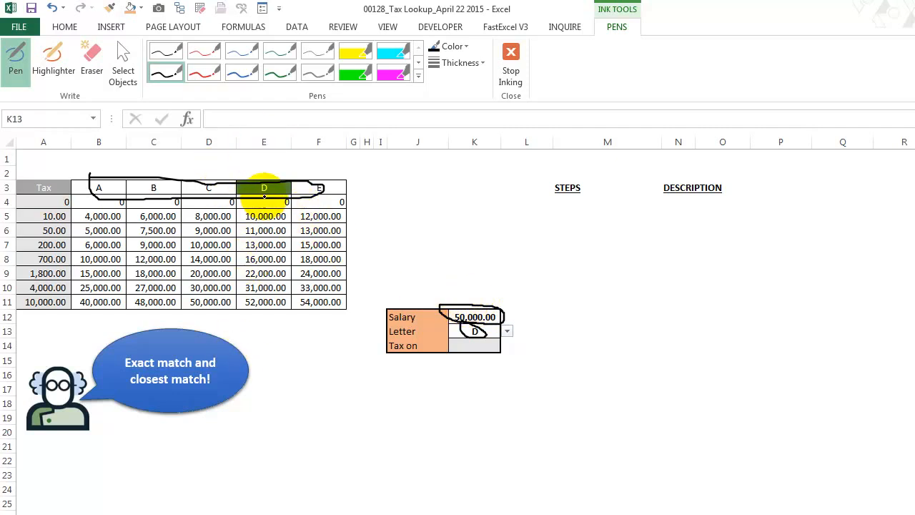
{"action": "mouse_move", "coordinate": [275, 198]}
{"action": "left_mouse_down"}
{"action": "mouse_move", "coordinate": [243, 222]}
{"action": "mouse_move", "coordinate": [243, 309]}
{"action": "mouse_move", "coordinate": [289, 322]}
{"action": "mouse_move", "coordinate": [298, 202]}
{"action": "left_mouse_up"}
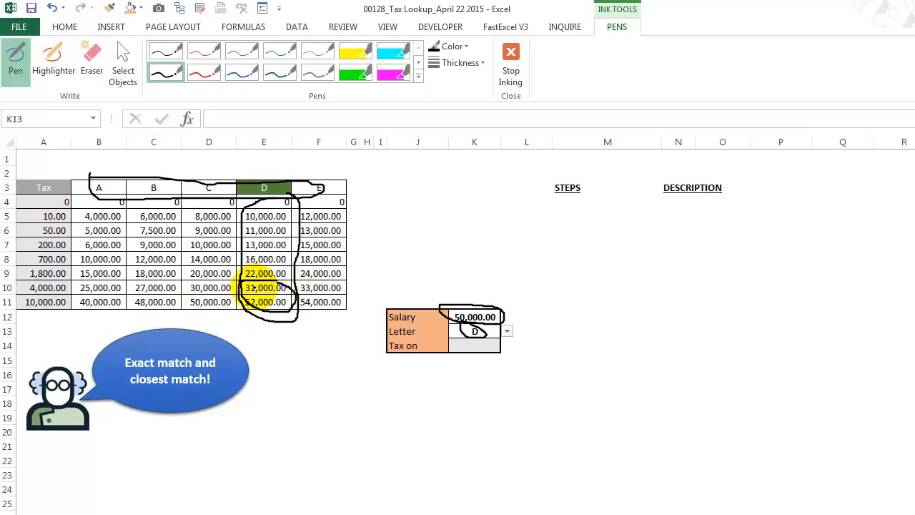
{"action": "mouse_move", "coordinate": [247, 293]}
{"action": "left_mouse_down"}
{"action": "mouse_move", "coordinate": [289, 291]}
{"action": "mouse_move", "coordinate": [37, 284]}
{"action": "mouse_move", "coordinate": [36, 302]}
{"action": "mouse_move", "coordinate": [69, 294]}
{"action": "left_mouse_up"}
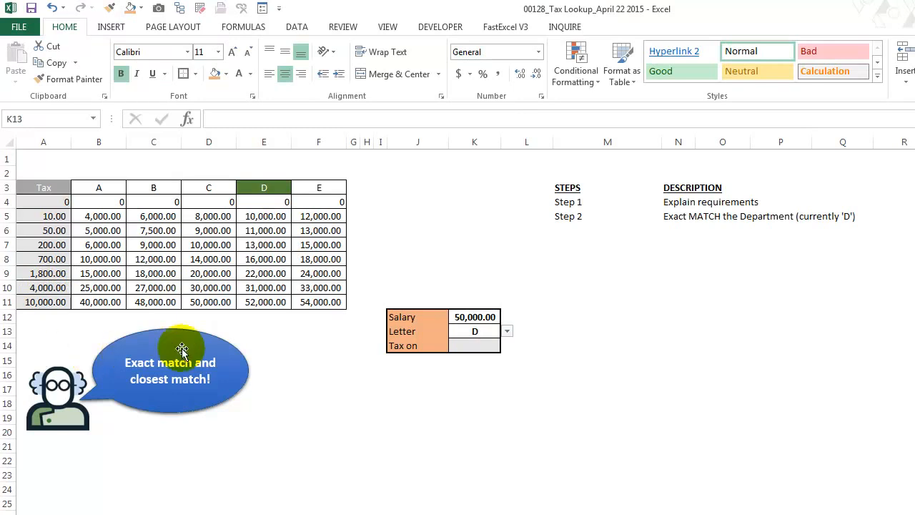
Step: Enter =MATCH(K13,$B$3:$F$3,FALSE) in K17 to find the letter's exact position among the table headers
{"action": "left_click", "coordinate": [472, 373]}
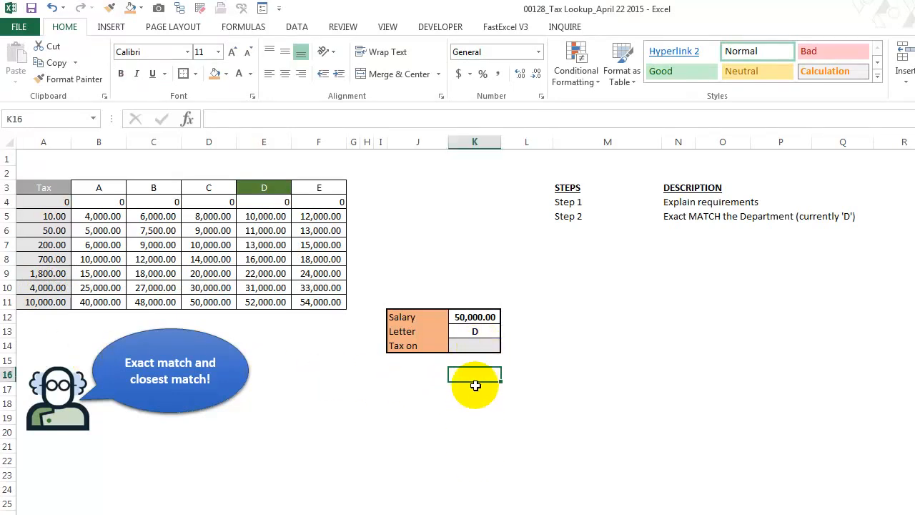
{"action": "left_click", "coordinate": [474, 346]}
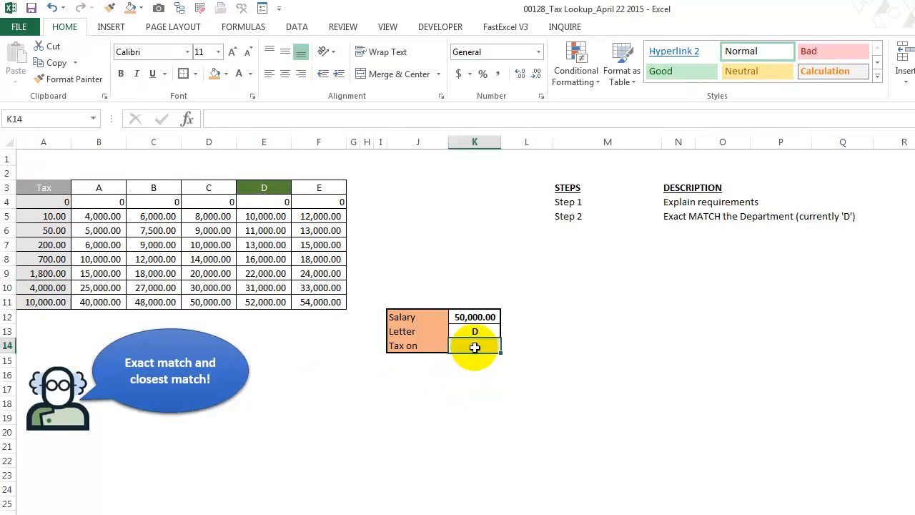
{"action": "left_click", "coordinate": [474, 362]}
{"action": "left_click", "coordinate": [475, 384]}
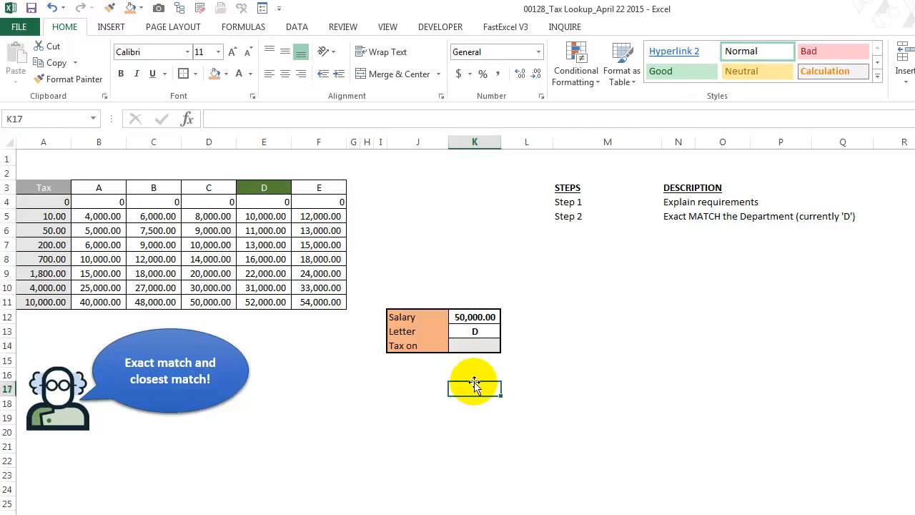
{"action": "type", "text": "="}
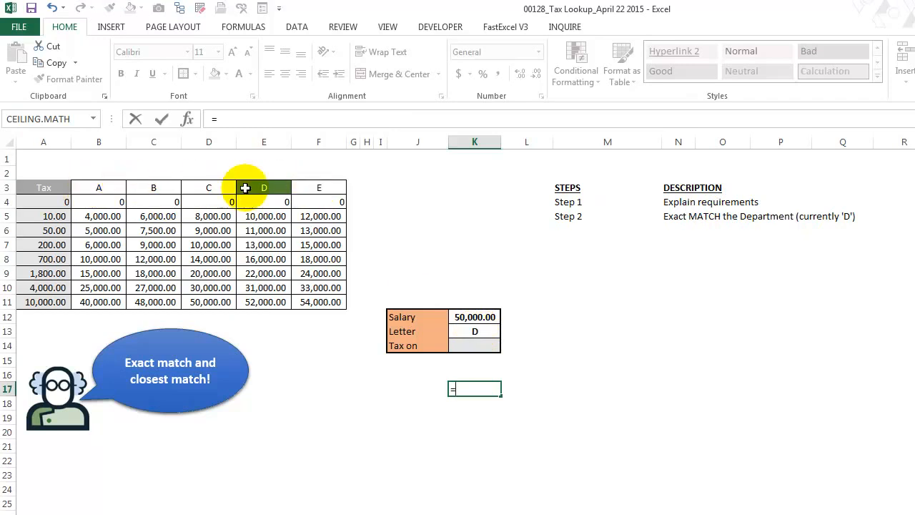
{"action": "type", "text": "match("}
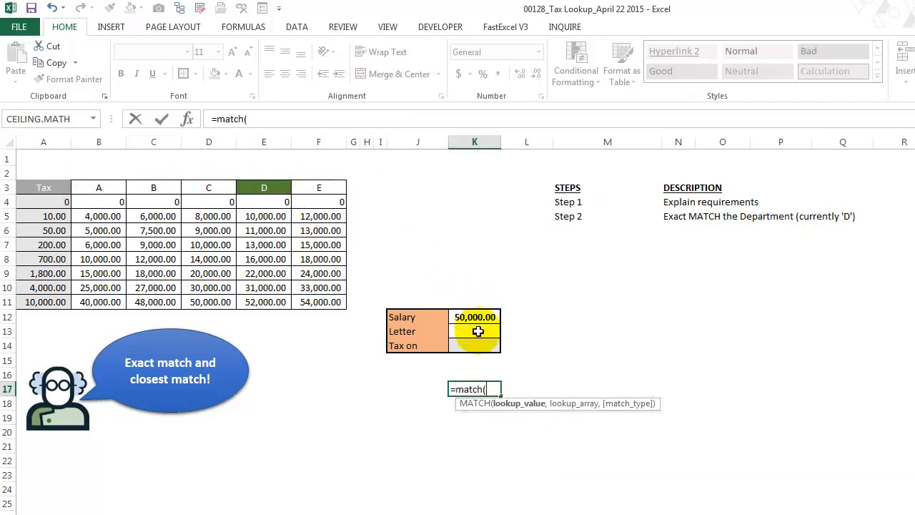
{"action": "left_click", "coordinate": [478, 331]}
{"action": "type", "text": ","}
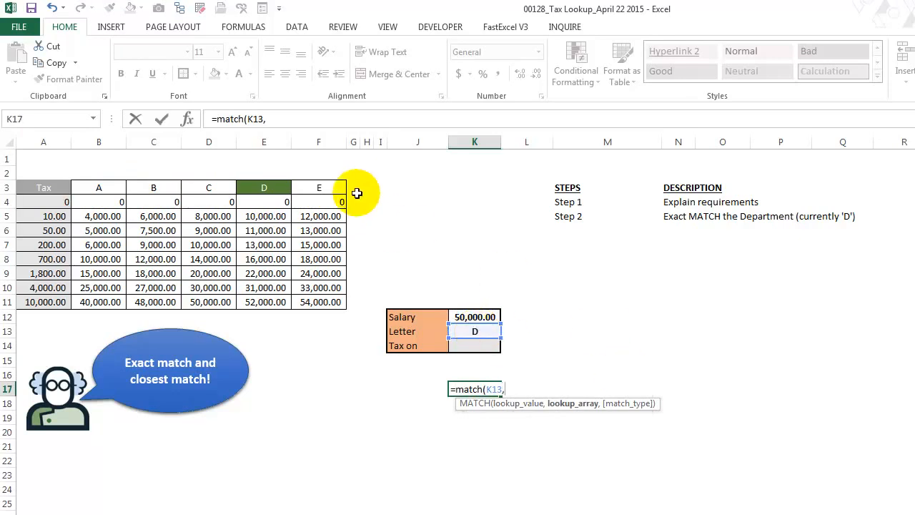
{"action": "left_click_drag", "start_coordinate": [318, 187], "coordinate": [112, 188]}
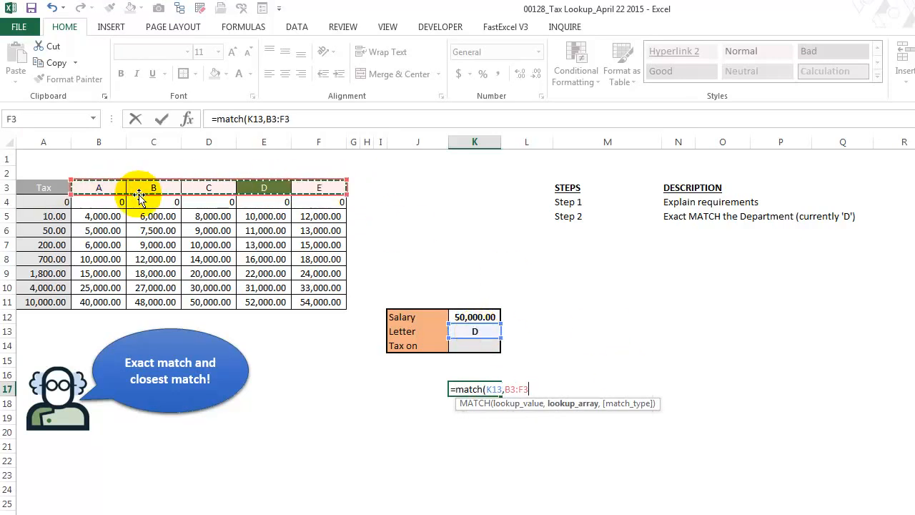
{"action": "type", "text": ",0)"}
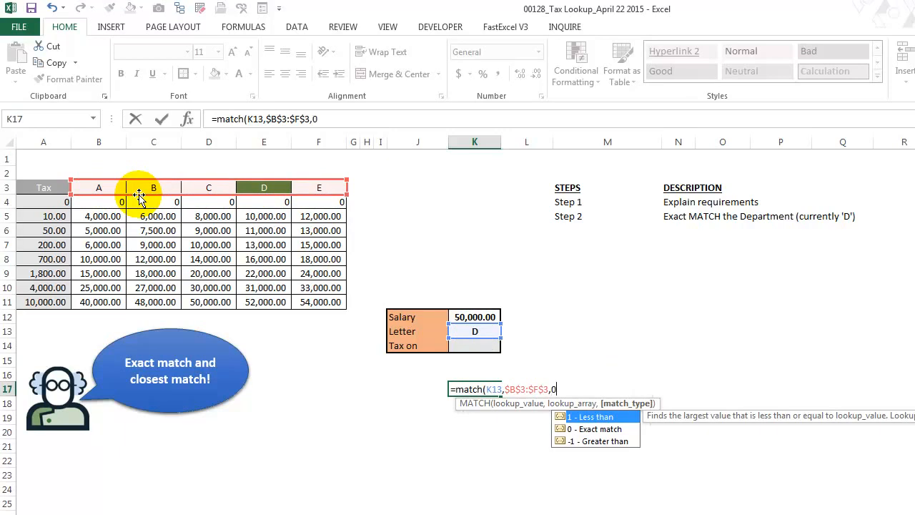
{"action": "key", "text": "BackSpace"}
{"action": "key", "text": "BackSpace"}
{"action": "type", "text": "false)"}
{"action": "key", "text": "Return"}
{"action": "key", "text": "Up"}
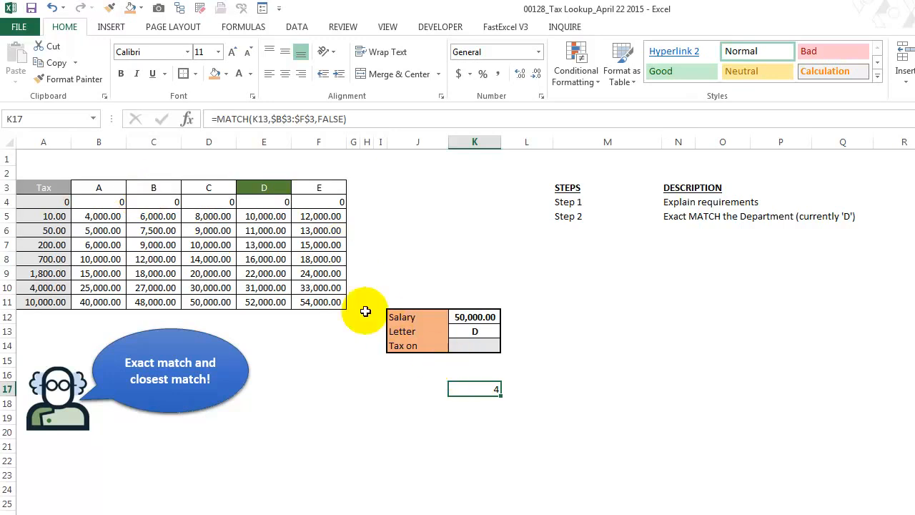
Step: Check K17's match position against the headers from A to D and examine the lookup range in its formula
{"action": "left_click", "coordinate": [122, 185]}
{"action": "left_click", "coordinate": [153, 187]}
{"action": "left_click", "coordinate": [209, 187]}
{"action": "left_click", "coordinate": [264, 187]}
{"action": "left_click", "coordinate": [478, 381]}
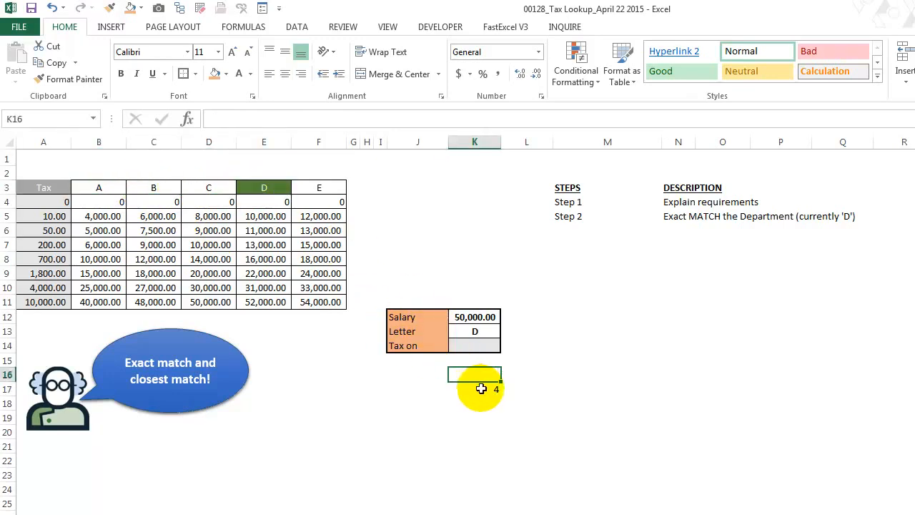
{"action": "left_click", "coordinate": [481, 388]}
{"action": "left_click", "coordinate": [307, 119]}
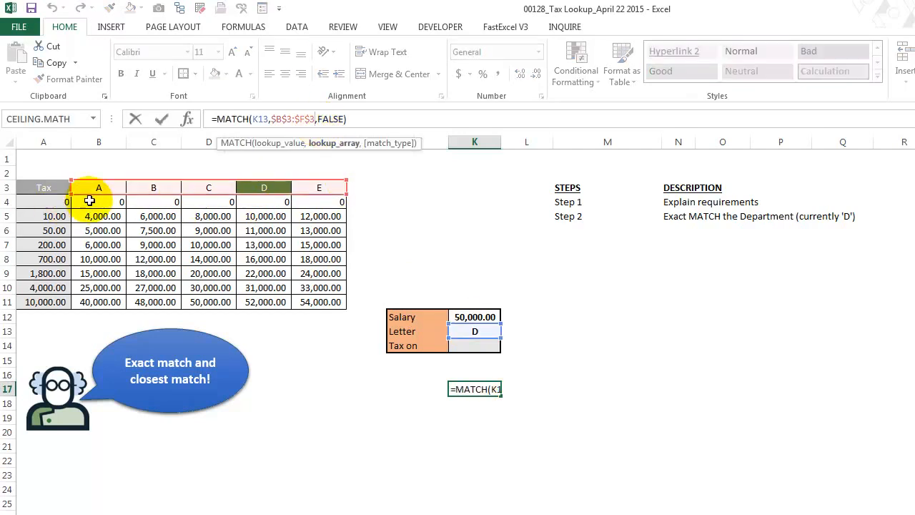
{"action": "key", "text": "Escape"}
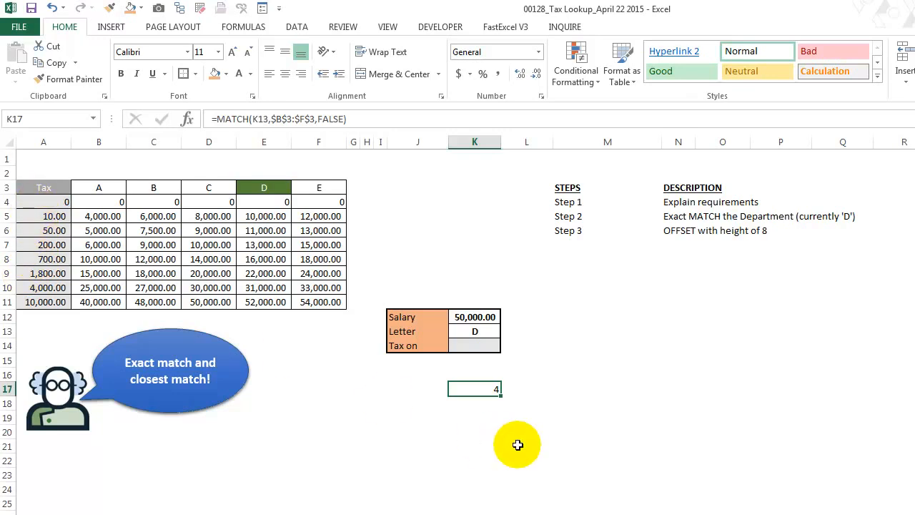
Step: Enter =OFFSET($A$4,0,$K$17,8,1) in K18 to return the eight salary values under the matched letter
{"action": "key", "text": "Down"}
{"action": "type", "text": "="}
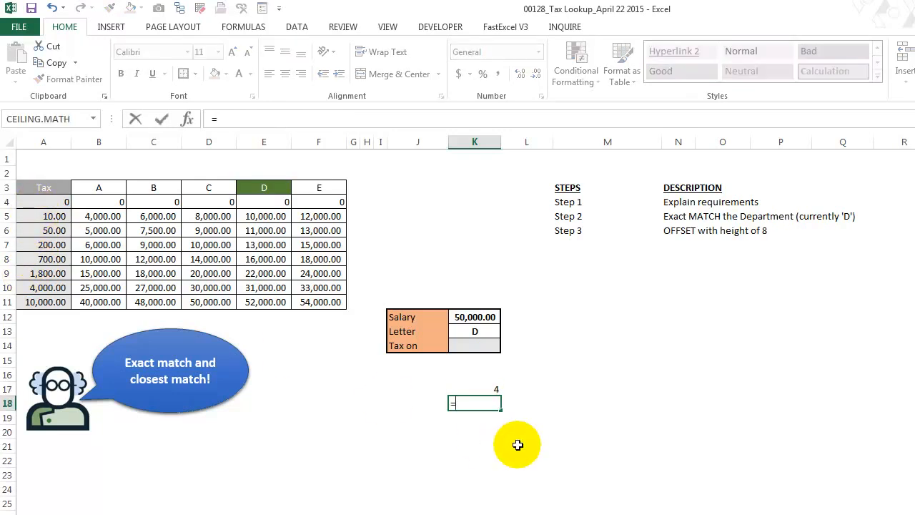
{"action": "type", "text": "offset($A$3"}
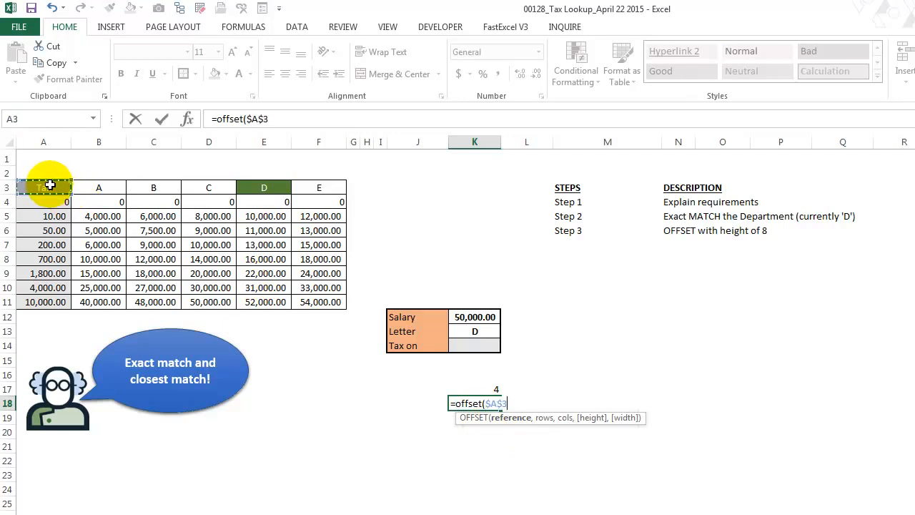
{"action": "type", "text": ","}
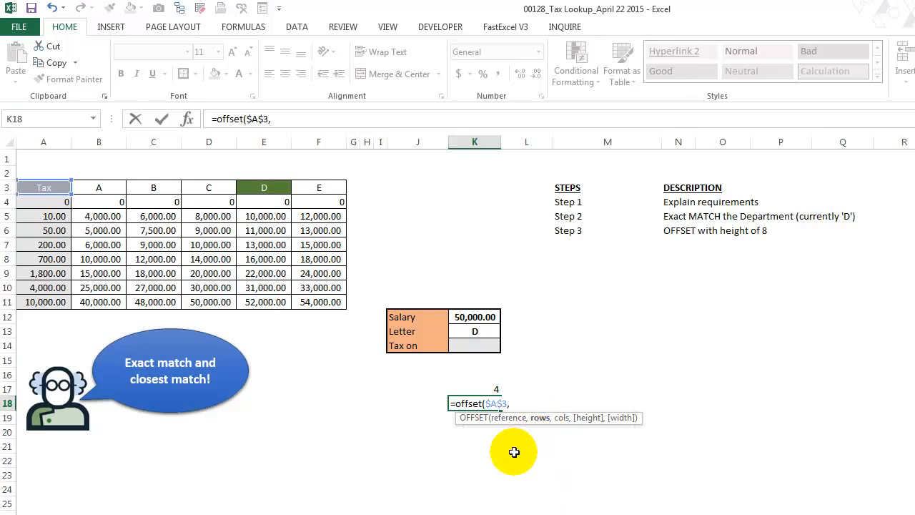
{"action": "left_click", "coordinate": [264, 118]}
{"action": "key", "text": "BackSpace"}
{"action": "type", "text": "4"}
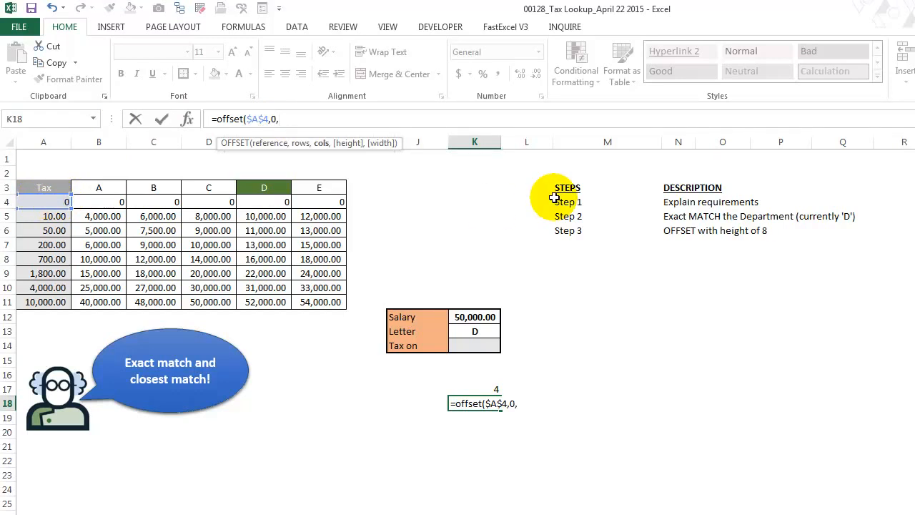
{"action": "left_click", "coordinate": [487, 387]}
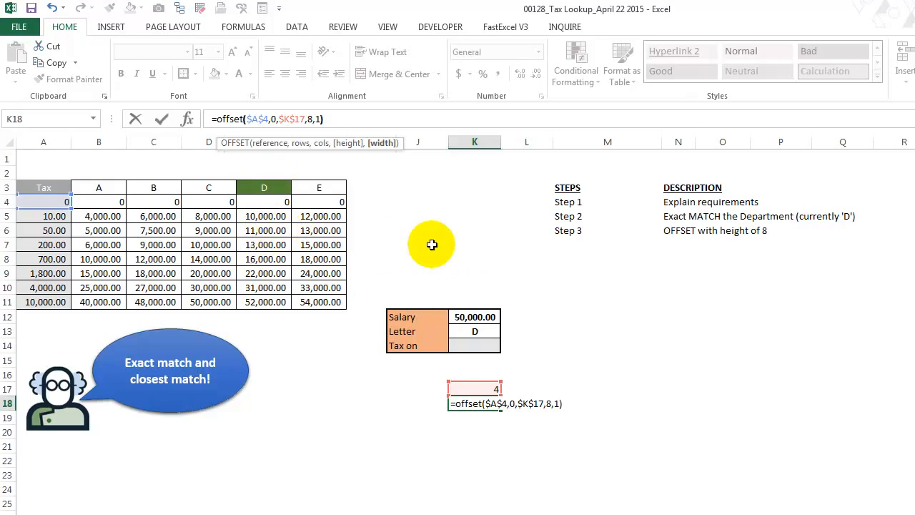
{"action": "key", "text": "Return"}
{"action": "key", "text": "Up"}
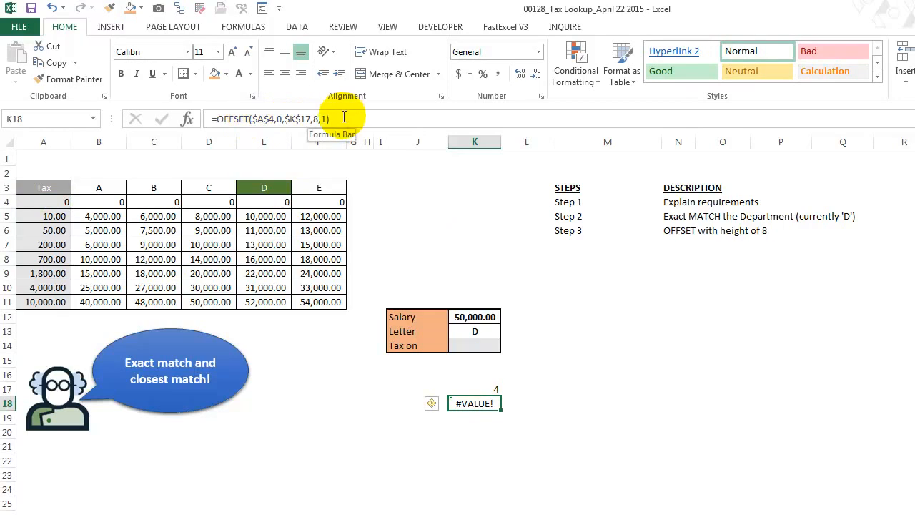
Step: Copy the OFFSET formula text from K18 into K19 with its references intact
{"action": "left_click_drag", "start_coordinate": [357, 115], "coordinate": [112, 108]}
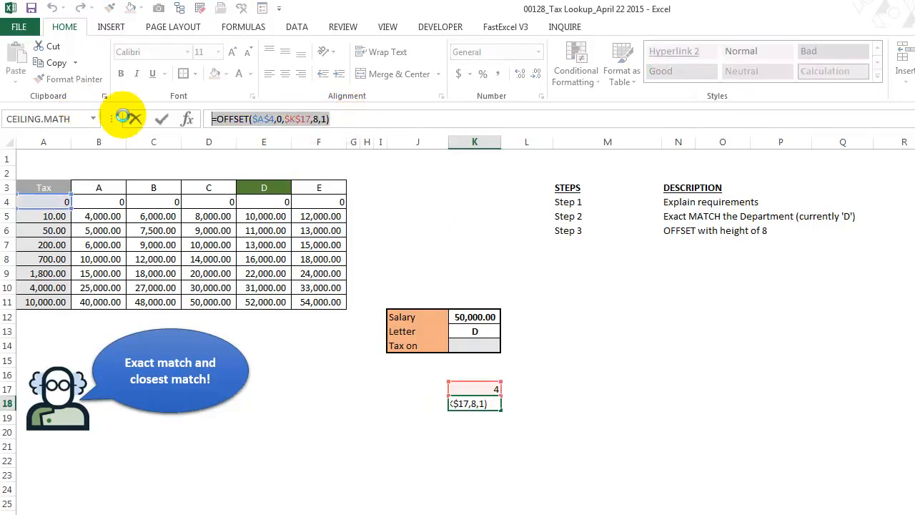
{"action": "key", "text": "Escape"}
{"action": "left_click", "coordinate": [486, 420]}
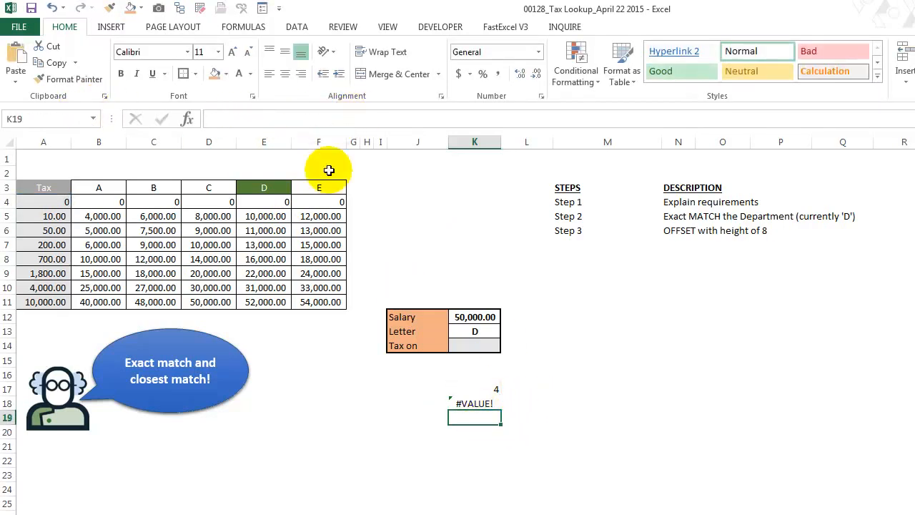
{"action": "left_click", "coordinate": [322, 115]}
{"action": "key", "text": "ctrl+v"}
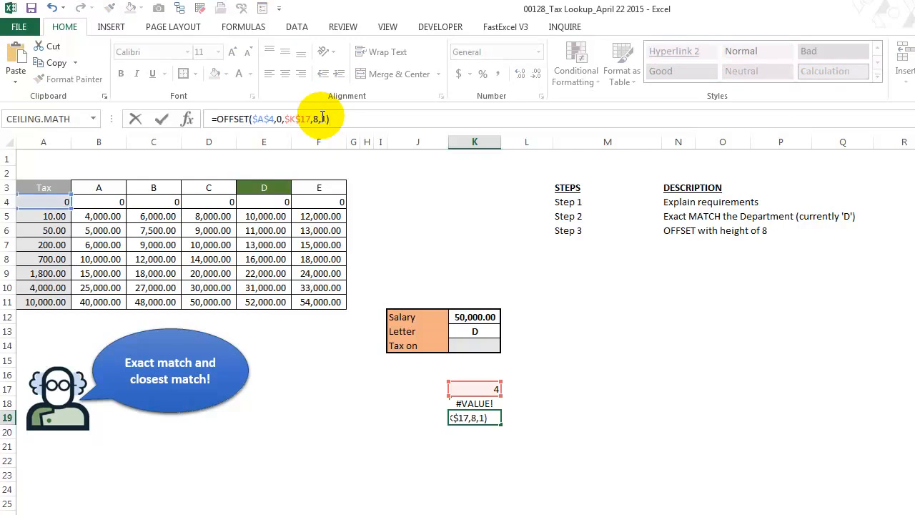
{"action": "key", "text": "ctrl+Return"}
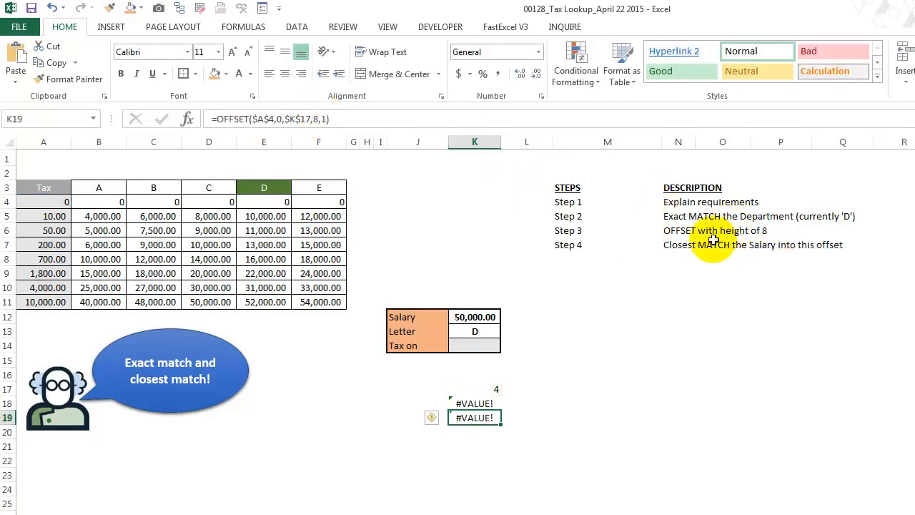
Step: Review the exact and closest MATCH instructions, the salary in K12 and the salary values under header D
{"action": "left_click", "coordinate": [668, 217]}
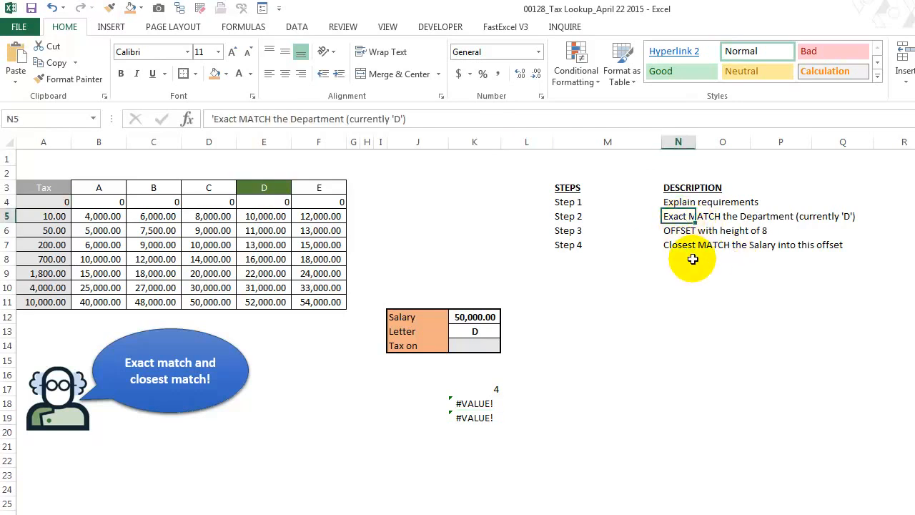
{"action": "left_click", "coordinate": [688, 245]}
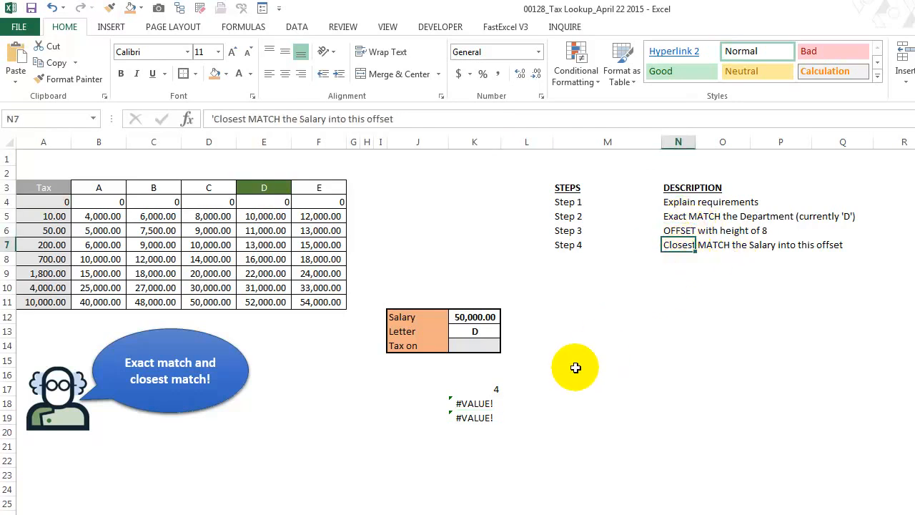
{"action": "left_click", "coordinate": [468, 315]}
{"action": "left_click_drag", "start_coordinate": [276, 216], "coordinate": [279, 299]}
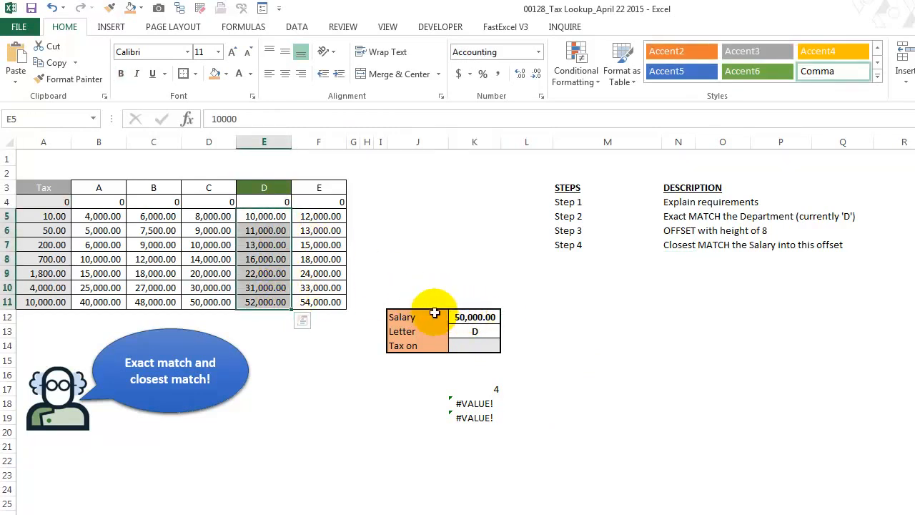
Step: Wrap the OFFSET formula in K19 in a MATCH function with the salary in K12 as the lookup value
{"action": "left_click", "coordinate": [466, 416]}
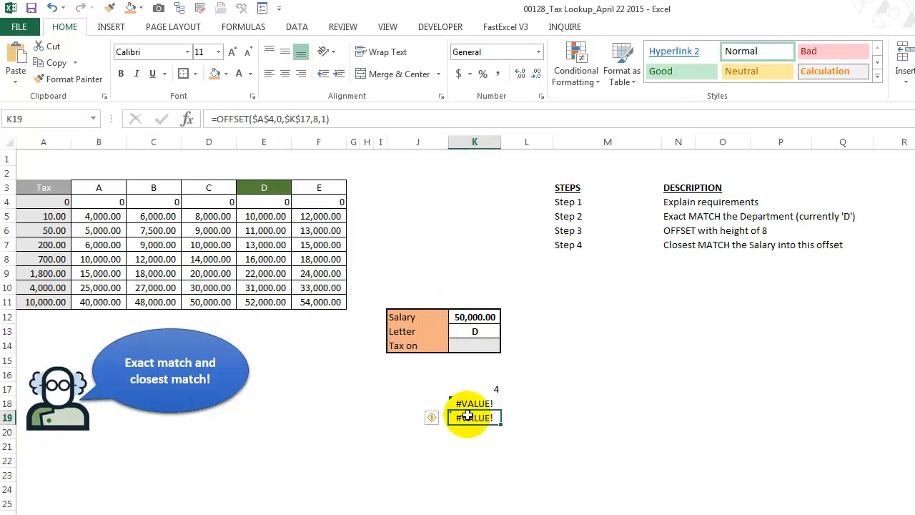
{"action": "left_click", "coordinate": [214, 119]}
{"action": "type", "text": "tch("}
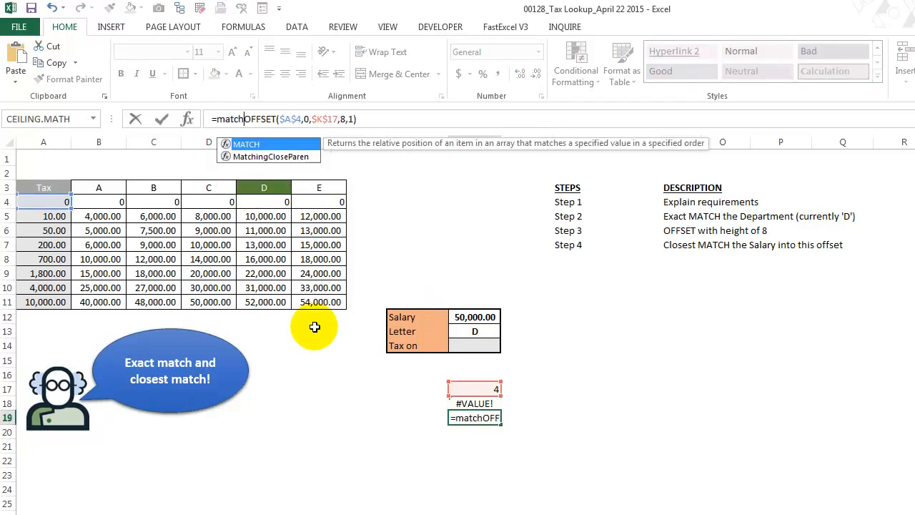
{"action": "left_click", "coordinate": [473, 317]}
{"action": "type", "text": ","}
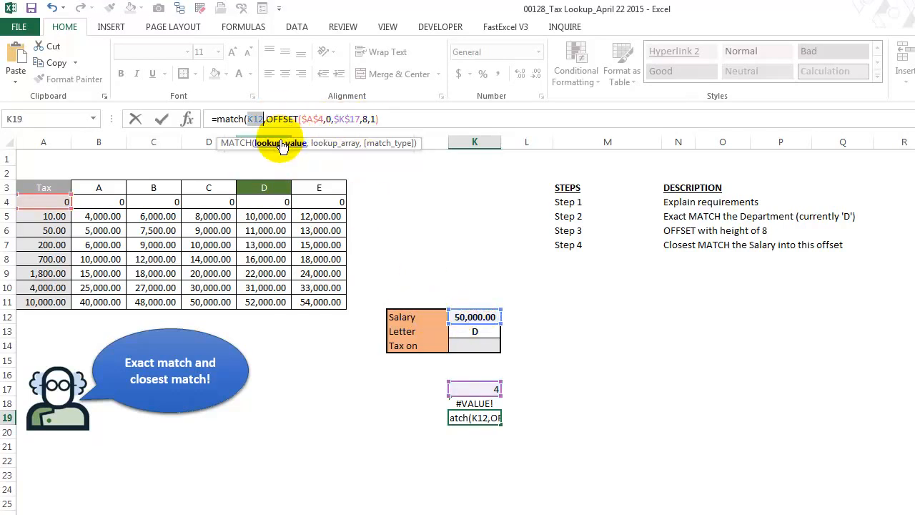
Step: Evaluate the OFFSET lookup array inside K19's formula to preview its values, and restore the original expression
{"action": "left_click", "coordinate": [347, 145]}
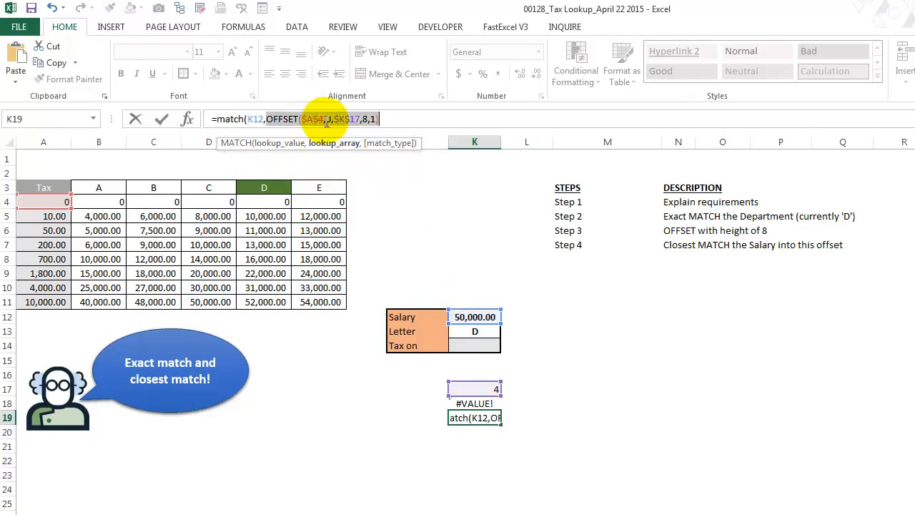
{"action": "key", "text": "F9"}
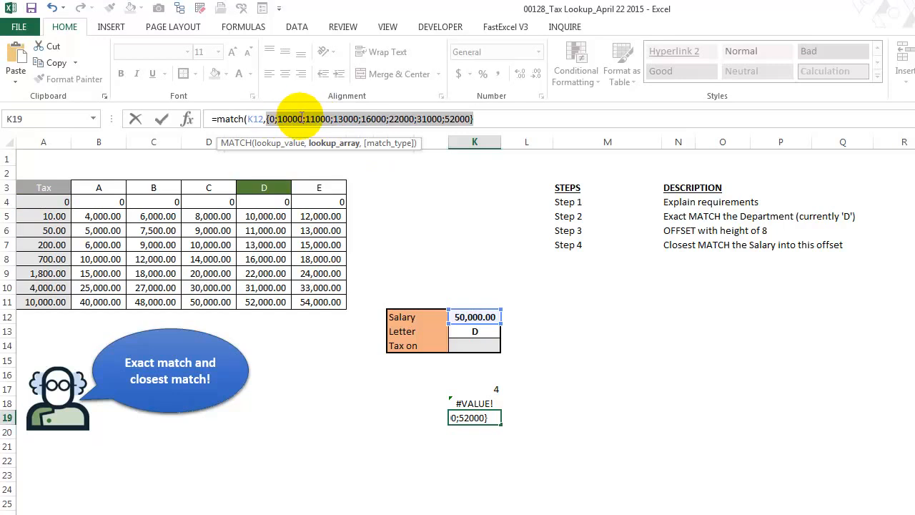
{"action": "left_click", "coordinate": [53, 9]}
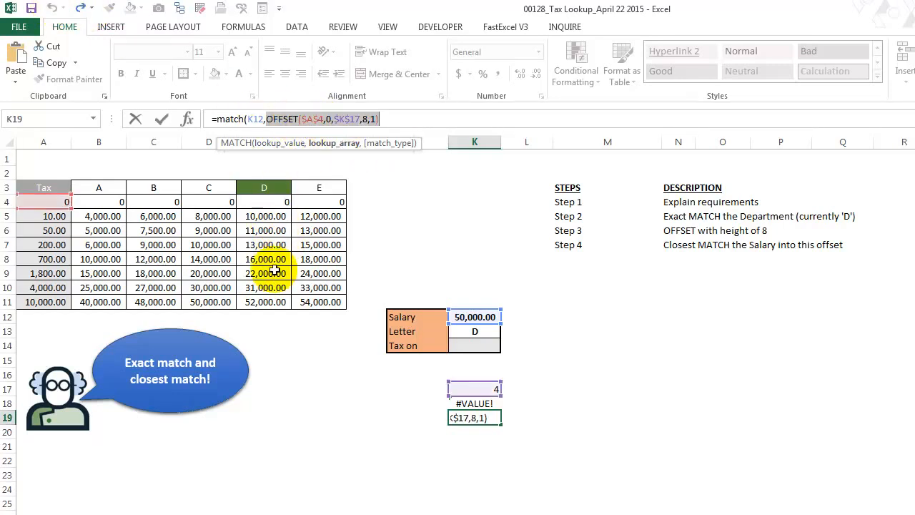
Step: Complete K19 as =MATCH(K12,OFFSET($A$4,0,$K$17,8,1),TRUE) to find the closest salary position
{"action": "left_click", "coordinate": [404, 117]}
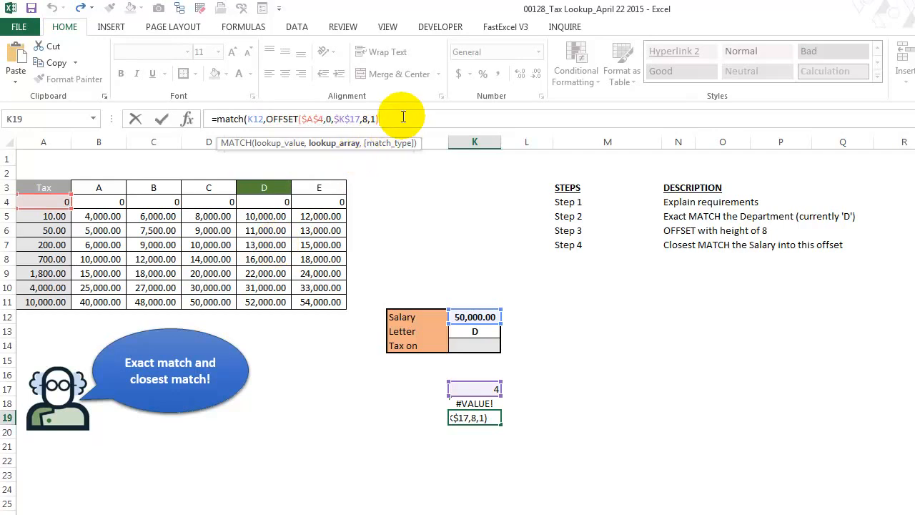
{"action": "type", "text": ","}
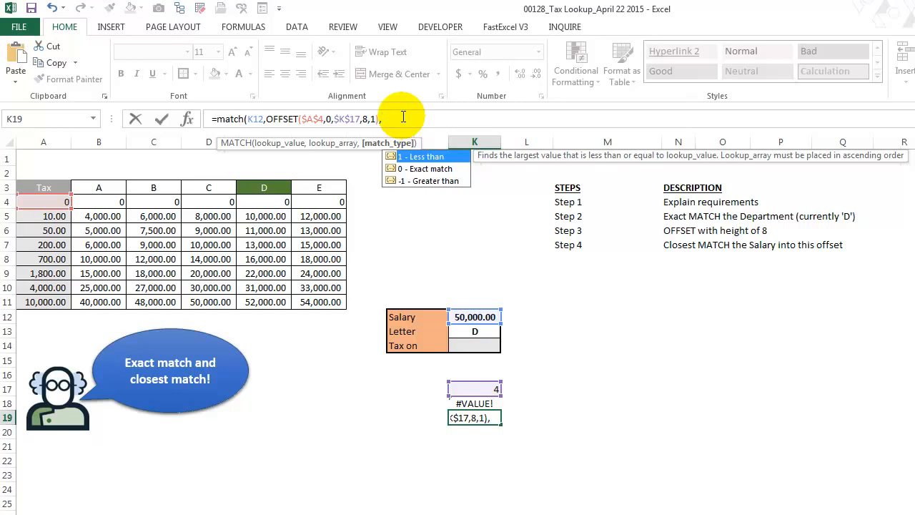
{"action": "type", "text": "true)"}
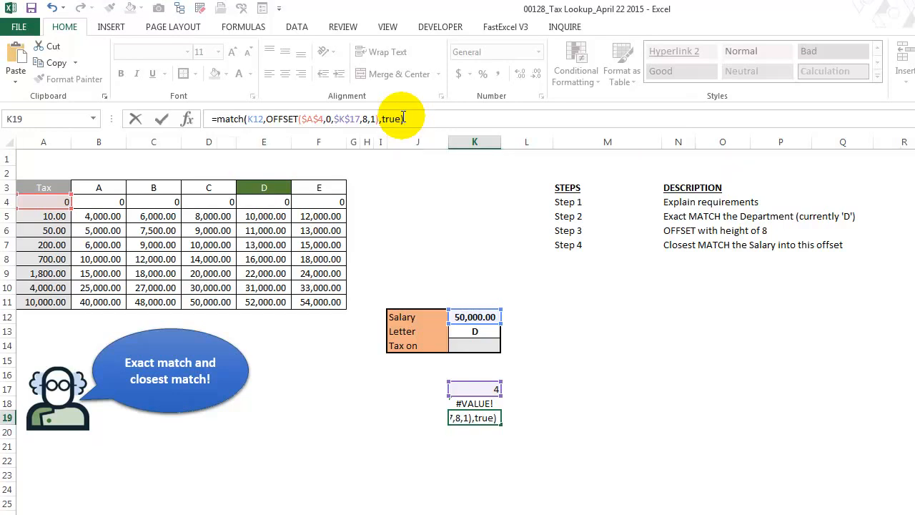
{"action": "key", "text": "ctrl+Return"}
Step: Check K19's match position by counting the D column salaries from E4 to E10 and comparing E10 with E11
{"action": "left_click_drag", "start_coordinate": [246, 200], "coordinate": [264, 245]}
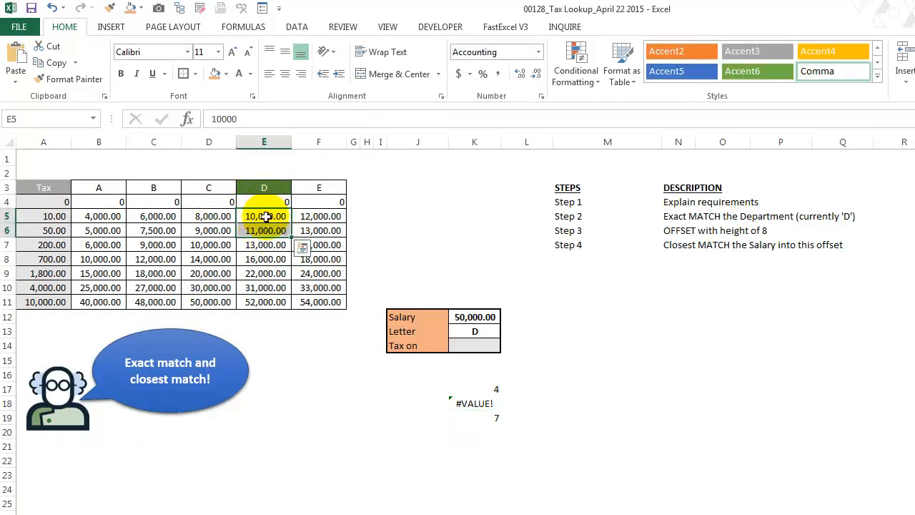
{"action": "left_click", "coordinate": [487, 419]}
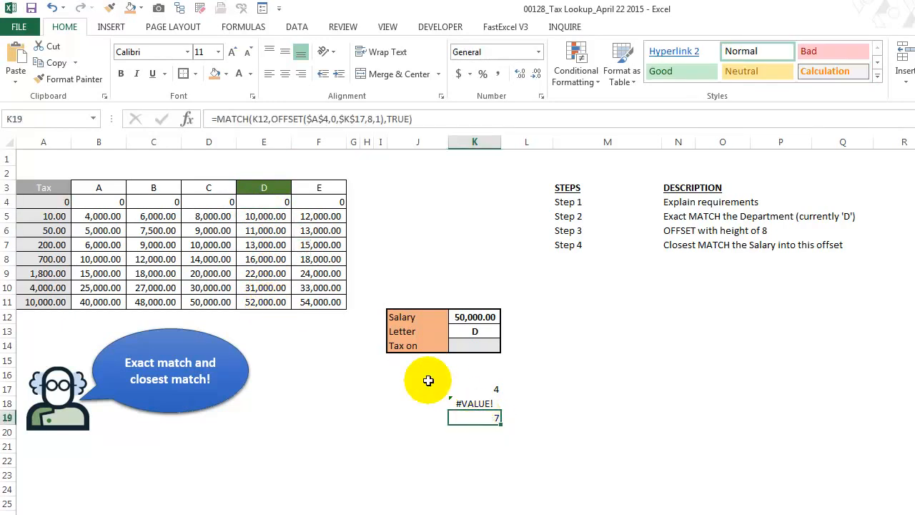
{"action": "left_click_drag", "start_coordinate": [275, 286], "coordinate": [277, 300]}
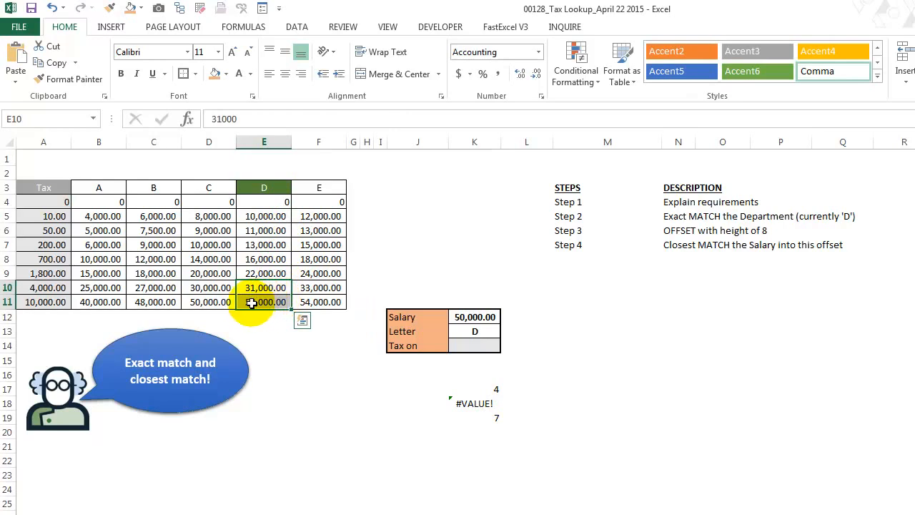
{"action": "left_click", "coordinate": [259, 287]}
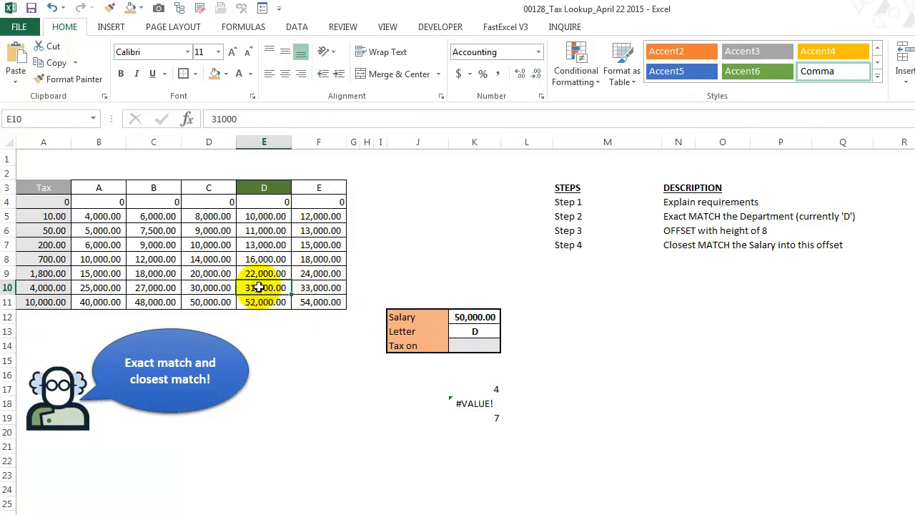
{"action": "left_click", "coordinate": [260, 201], "text": "shift"}
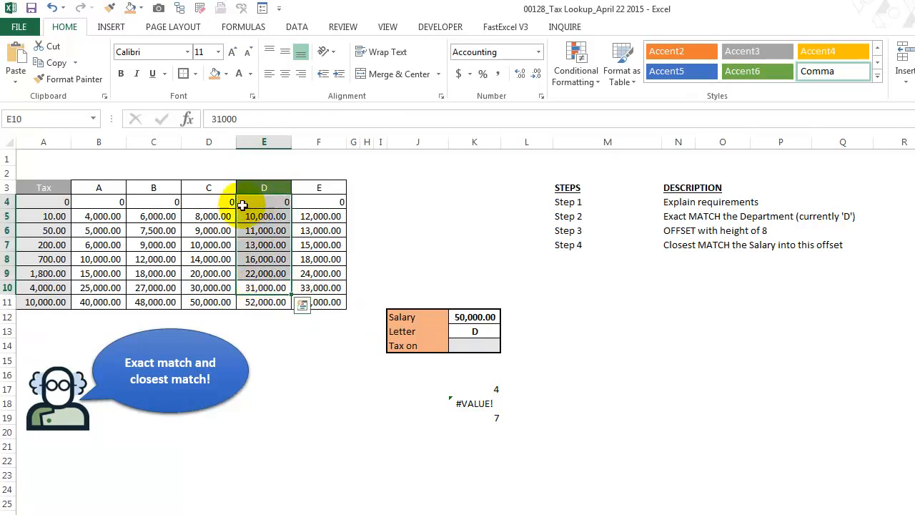
{"action": "left_click", "coordinate": [271, 286]}
{"action": "left_click_drag", "start_coordinate": [270, 286], "coordinate": [268, 204]}
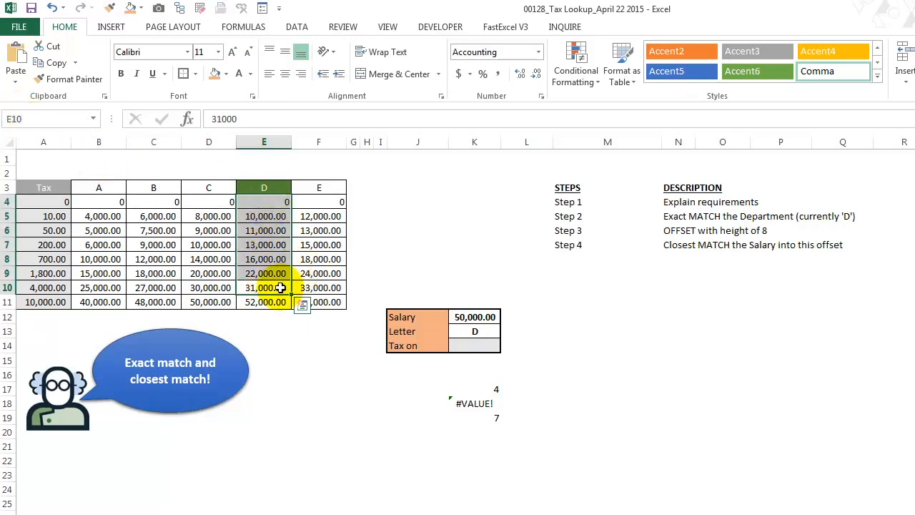
{"action": "left_click_drag", "start_coordinate": [282, 288], "coordinate": [278, 196]}
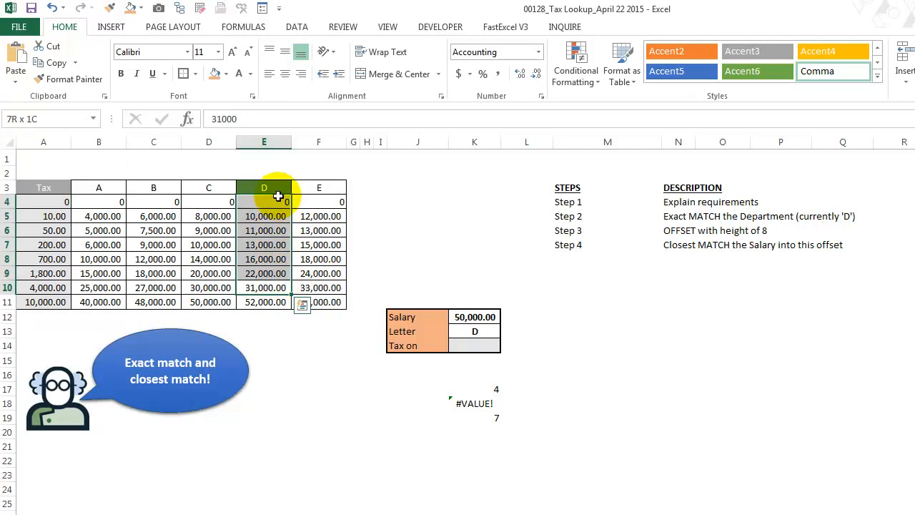
{"action": "left_click_drag", "start_coordinate": [278, 196], "coordinate": [278, 196]}
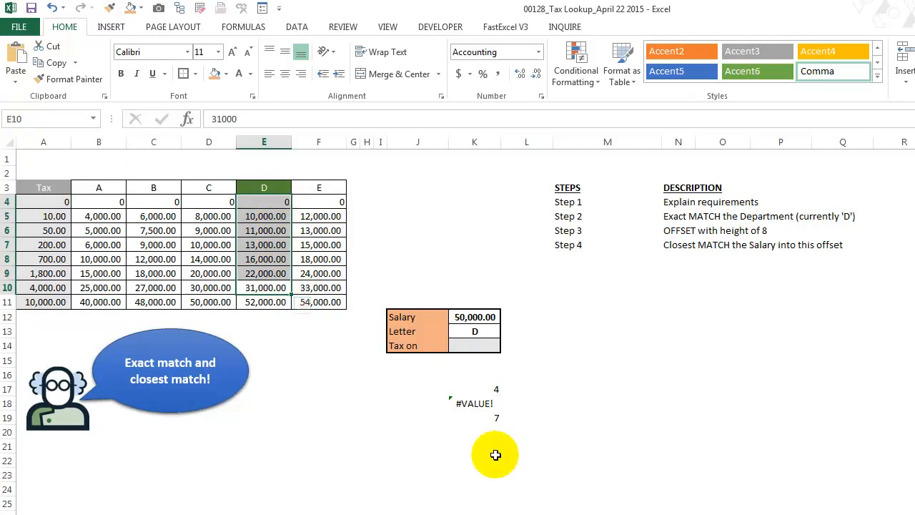
{"action": "left_click", "coordinate": [490, 416]}
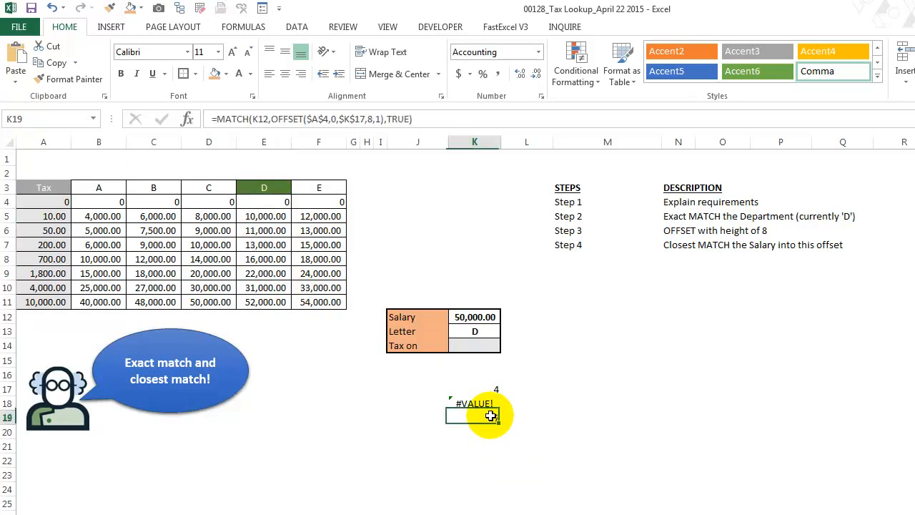
Step: Trace the closest lower salary in E10 across its row to the corresponding tax in A10
{"action": "left_click", "coordinate": [270, 300]}
{"action": "left_click", "coordinate": [272, 287]}
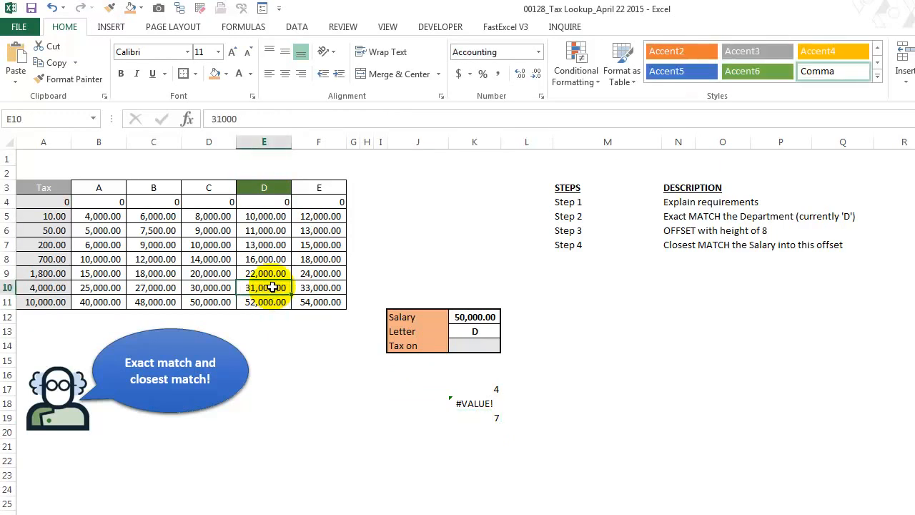
{"action": "left_click", "coordinate": [58, 288]}
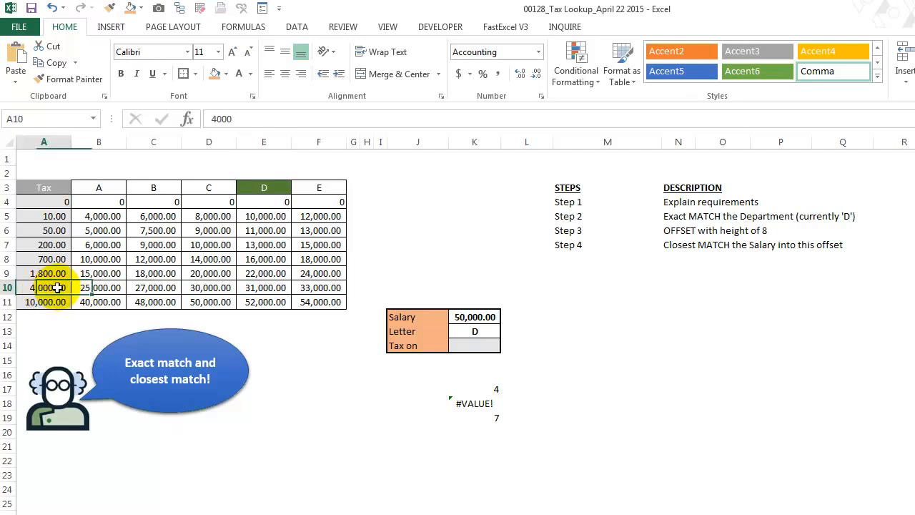
Step: Copy the MATCH formula text from K19 into K20 with its references intact
{"action": "left_click", "coordinate": [486, 416]}
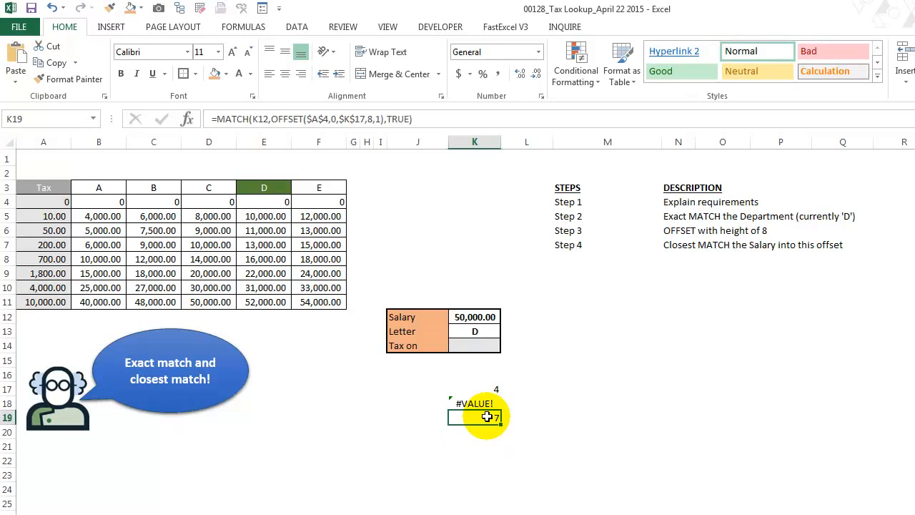
{"action": "left_click", "coordinate": [425, 123]}
{"action": "left_click_drag", "start_coordinate": [429, 122], "coordinate": [128, 110]}
{"action": "key", "text": "ctrl+c"}
{"action": "key", "text": "Escape"}
{"action": "left_click", "coordinate": [471, 431]}
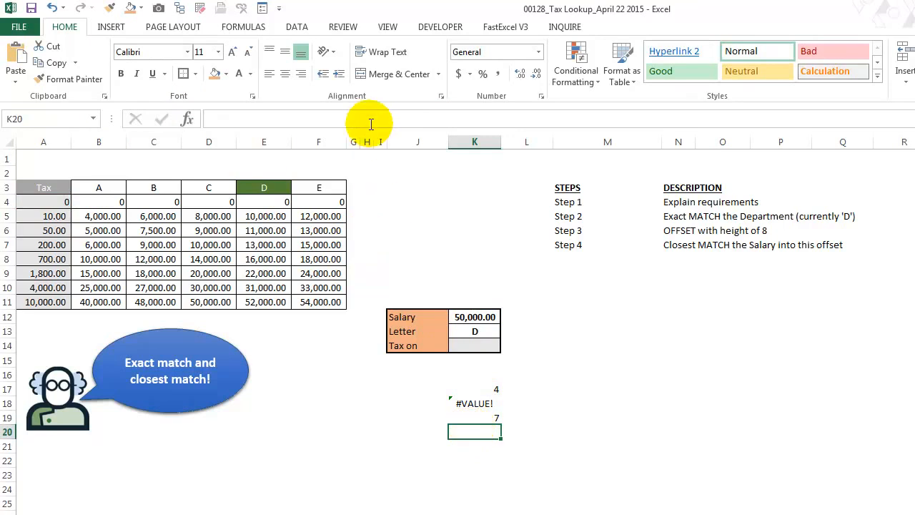
{"action": "key", "text": "ctrl+v"}
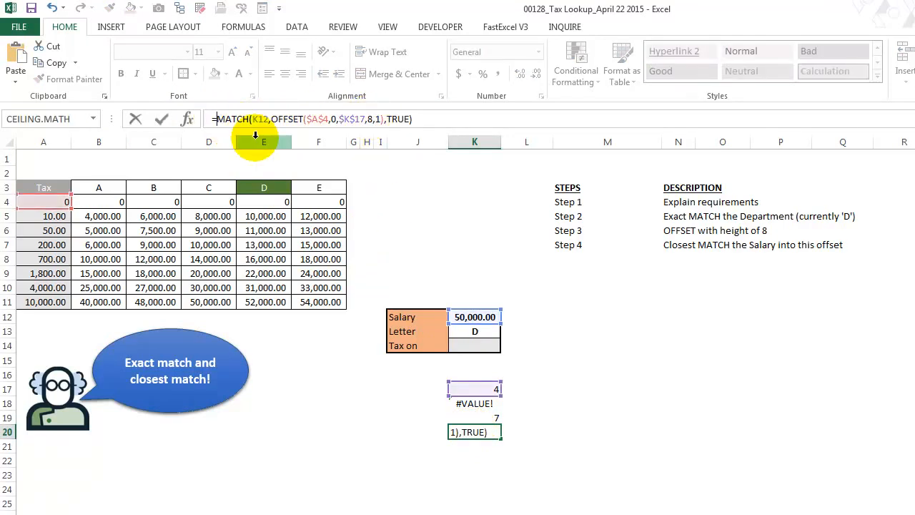
Step: Wrap K20's MATCH formula in an INDEX function with the absolute tax range $A$4:$A$11 as its array
{"action": "type", "text": "index("}
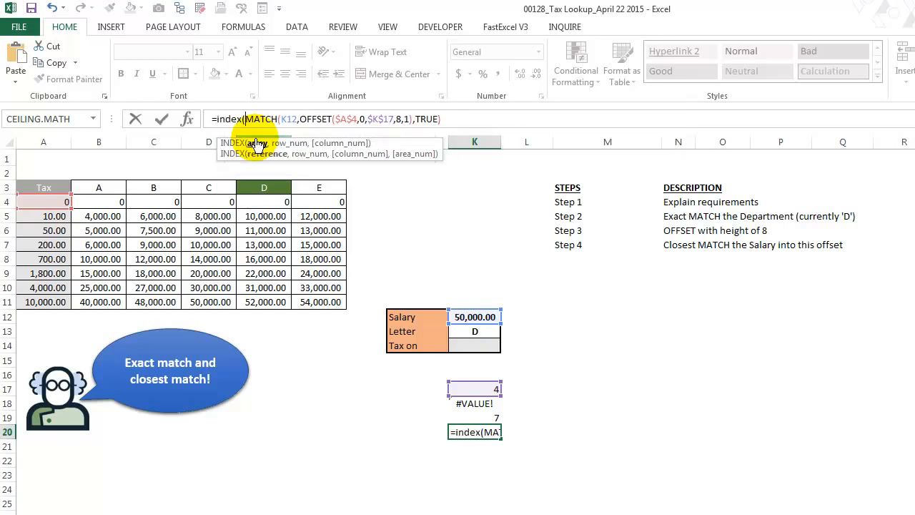
{"action": "left_click_drag", "start_coordinate": [57, 203], "coordinate": [45, 301]}
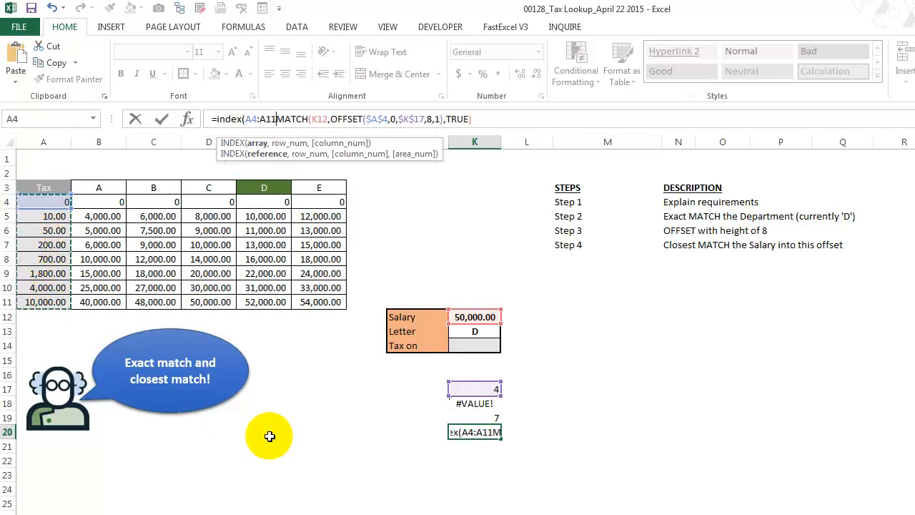
{"action": "key", "text": "F4"}
{"action": "type", "text": ","}
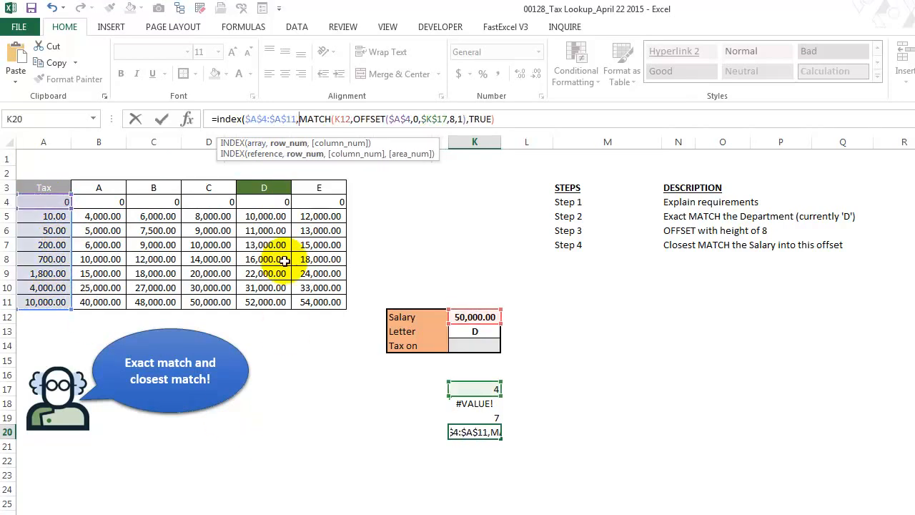
Step: Evaluate the MATCH row argument inside K20's INDEX formula to preview it, and restore the original expression
{"action": "key", "text": "shift+End"}
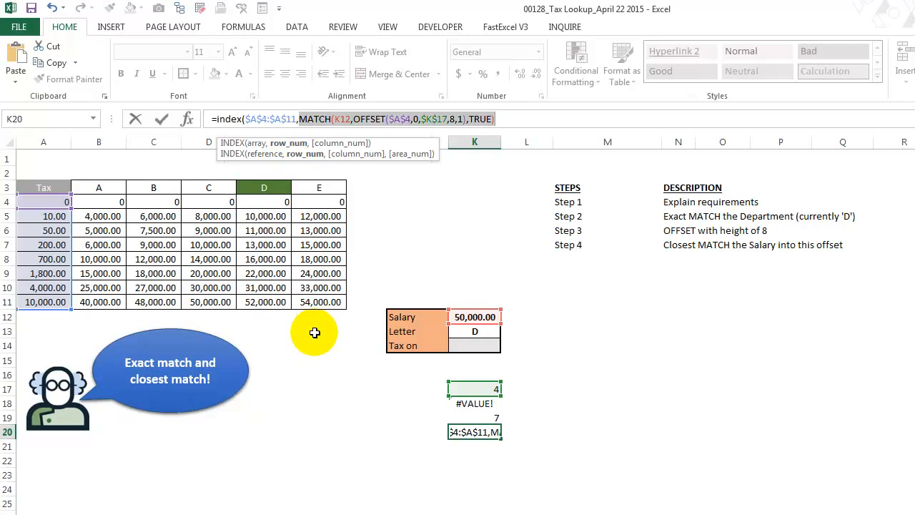
{"action": "type", "text": "7"}
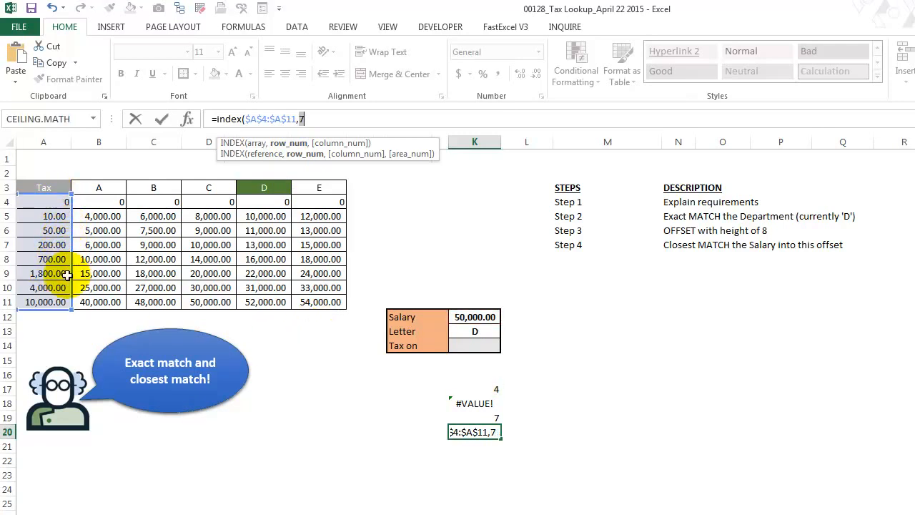
{"action": "key", "text": "ctrl+z"}
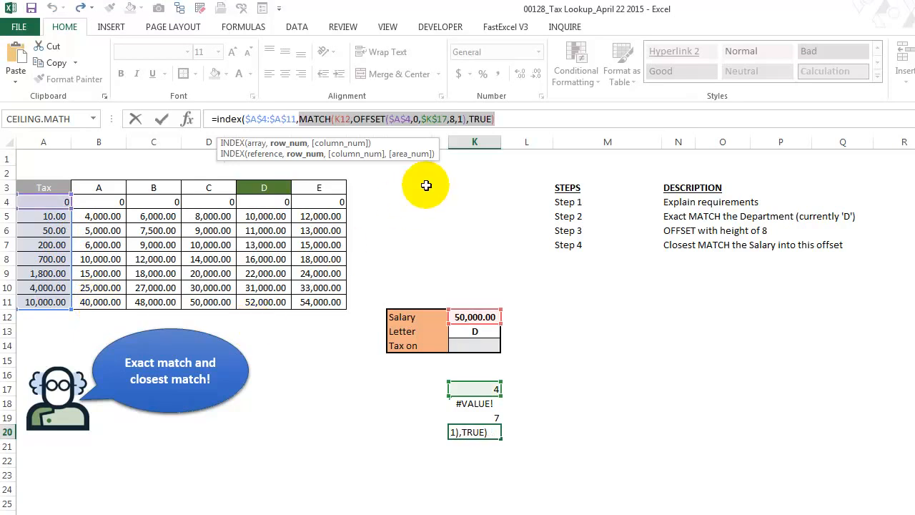
Step: Complete K20's INDEX formula and copy it into K14 as =INDEX($A$4:$A$11,MATCH(K12,OFFSET($A$4,0,$K$17,8,1),TRUE))
{"action": "key", "text": "Return"}
{"action": "key", "text": "Up"}
{"action": "left_click", "coordinate": [526, 119]}
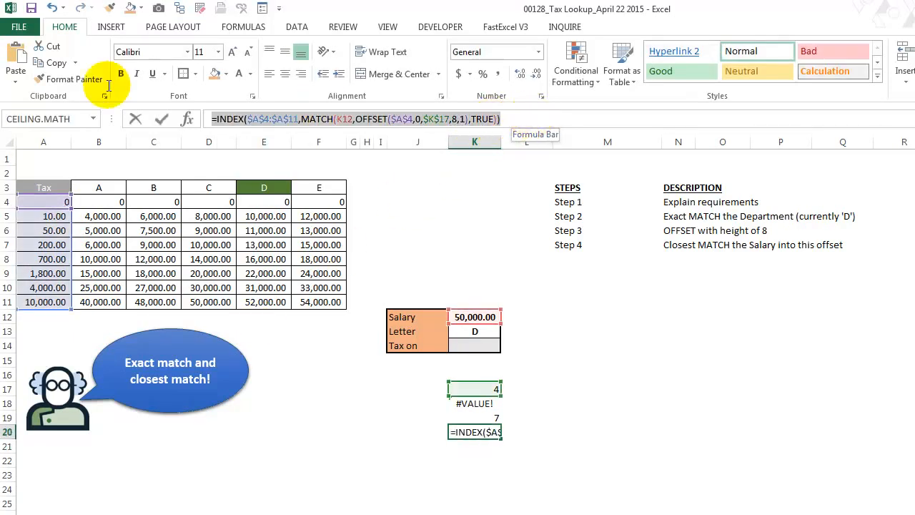
{"action": "left_click", "coordinate": [475, 346]}
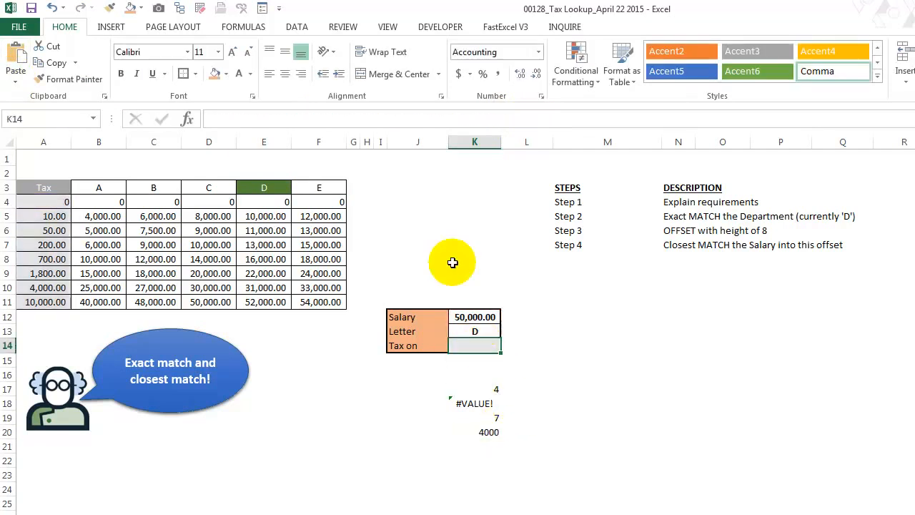
{"action": "left_click", "coordinate": [420, 115]}
{"action": "type", "text": "=INDEX($A$4:$A$11,MATCH(K12,OFFSET($A$4,0,$K$17,8,1),TRUE))"}
{"action": "key", "text": "Return"}
Step: Inspect the OFFSET column argument in K14's INDEX formula and the helper cell K17 it refers to
{"action": "key", "text": "Up"}
{"action": "left_click", "coordinate": [419, 119]}
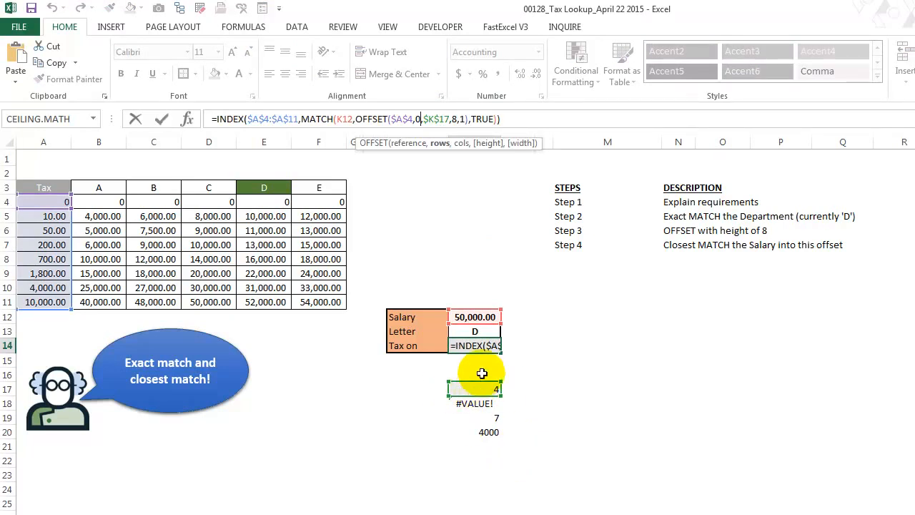
{"action": "left_click", "coordinate": [492, 343]}
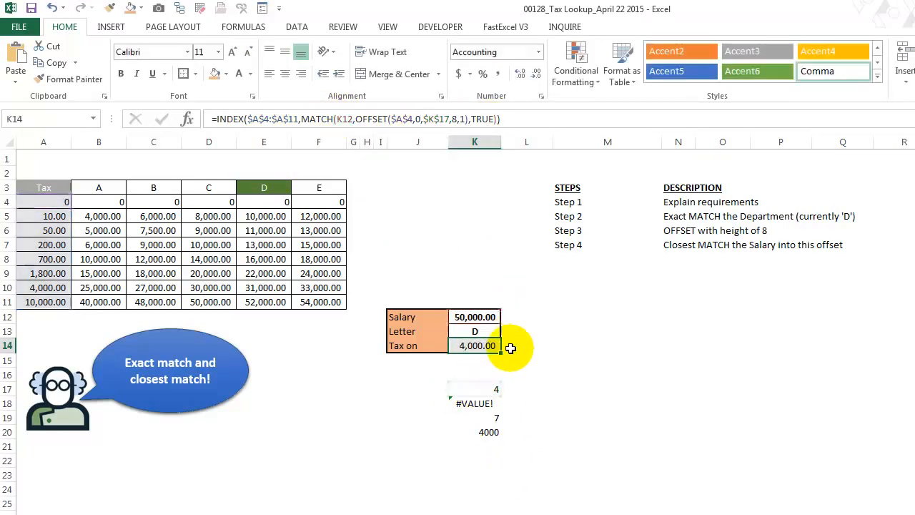
{"action": "left_click", "coordinate": [481, 390]}
{"action": "left_click", "coordinate": [476, 343]}
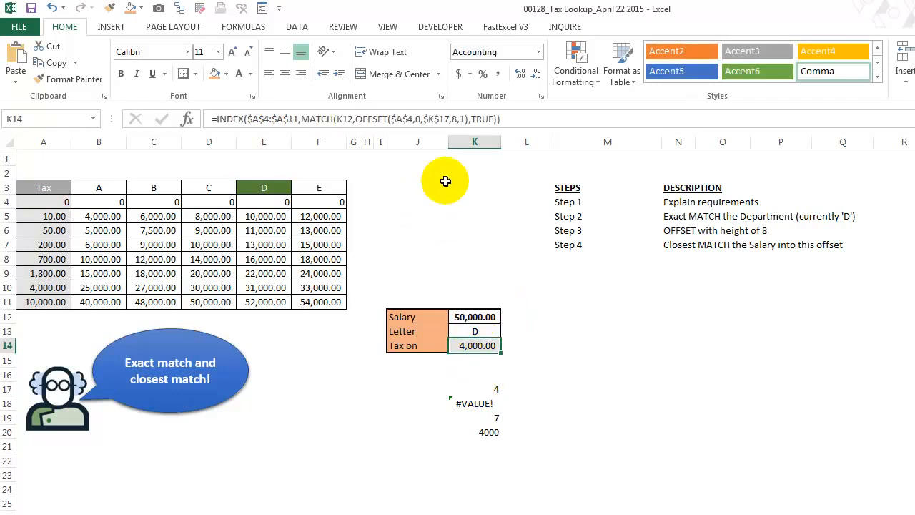
{"action": "left_click", "coordinate": [439, 119]}
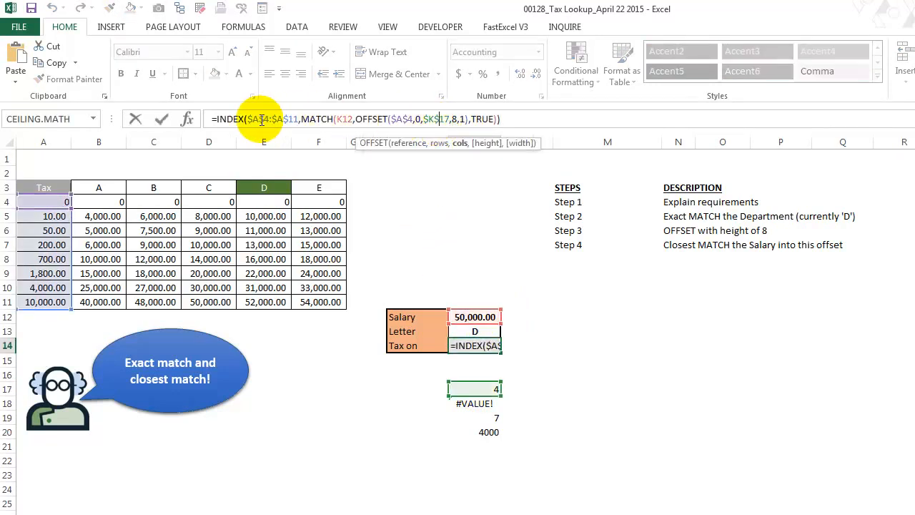
Step: Copy the MATCH expression text from K17, leaving that cell's formula intact
{"action": "left_click", "coordinate": [472, 386]}
{"action": "left_click_drag", "start_coordinate": [429, 118], "coordinate": [81, 117]}
{"action": "key", "text": "ctrl+c"}
{"action": "key", "text": "Escape"}
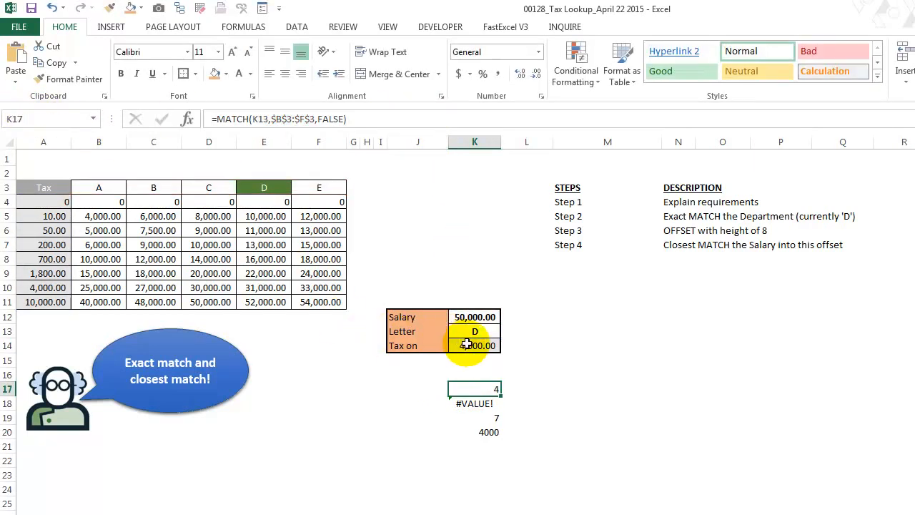
Step: Replace the $K$17 reference in K14's OFFSET with the nested expression MATCH(K13,$B$3:$F$3,FALSE)
{"action": "left_click", "coordinate": [474, 343]}
{"action": "left_click", "coordinate": [425, 119]}
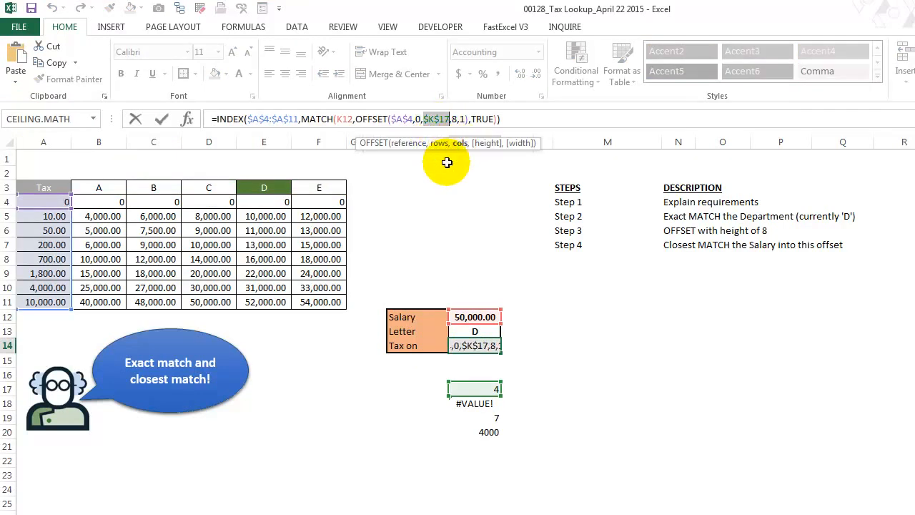
{"action": "key", "text": "ctrl+v"}
{"action": "left_click", "coordinate": [431, 126]}
{"action": "key", "text": "BackSpace"}
{"action": "key", "text": "Return"}
{"action": "key", "text": "Up"}
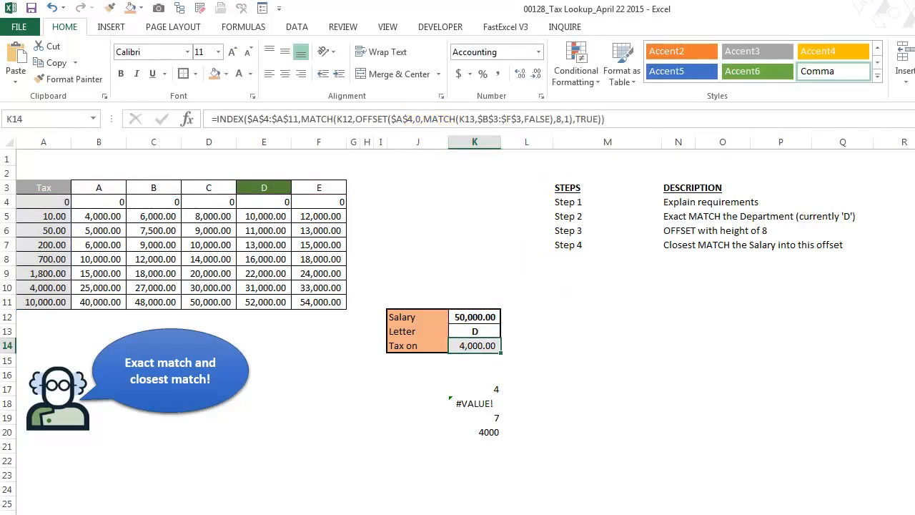
Step: Enter the note "Double check results!" in N9 below the step descriptions
{"action": "left_click", "coordinate": [914, 331]}
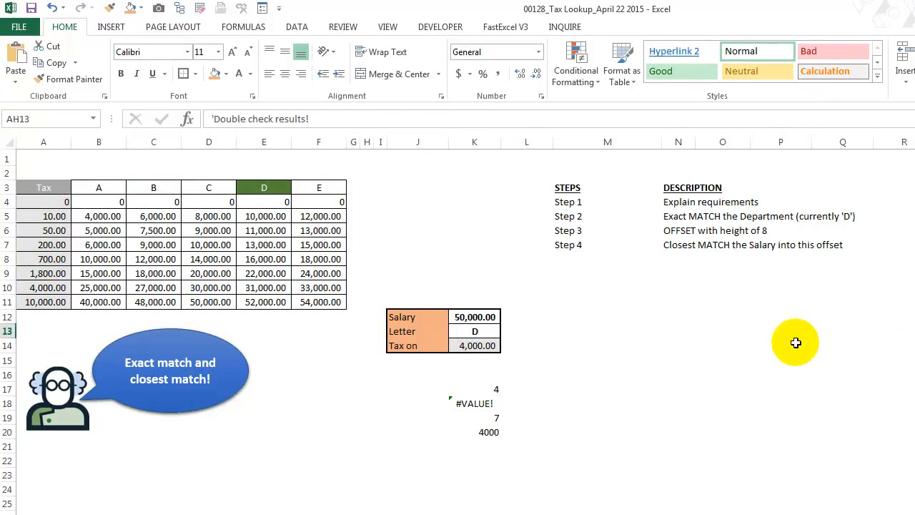
{"action": "left_click", "coordinate": [679, 274]}
{"action": "type", "text": "Double check results!"}
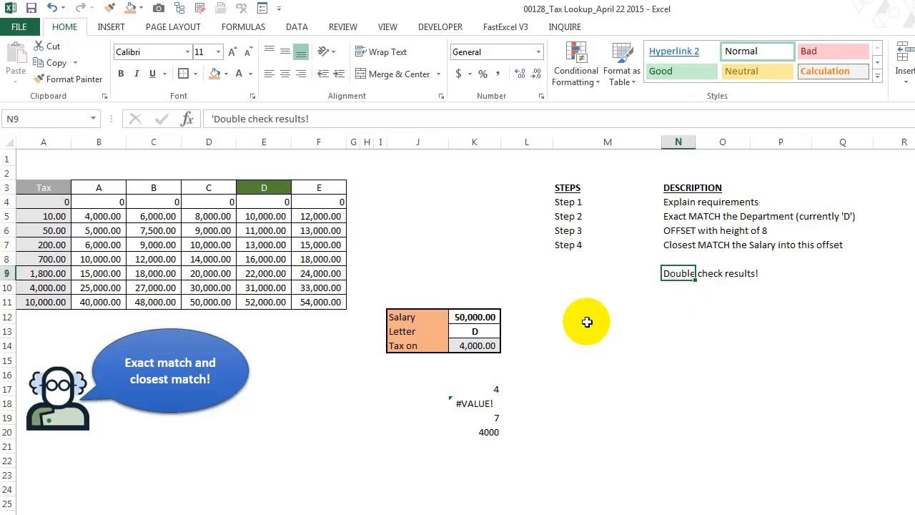
Step: Test the lookup with other inputs by setting the letter in K13 to B and the salary in K12 to 6800
{"action": "left_click", "coordinate": [469, 318]}
{"action": "left_click", "coordinate": [474, 333]}
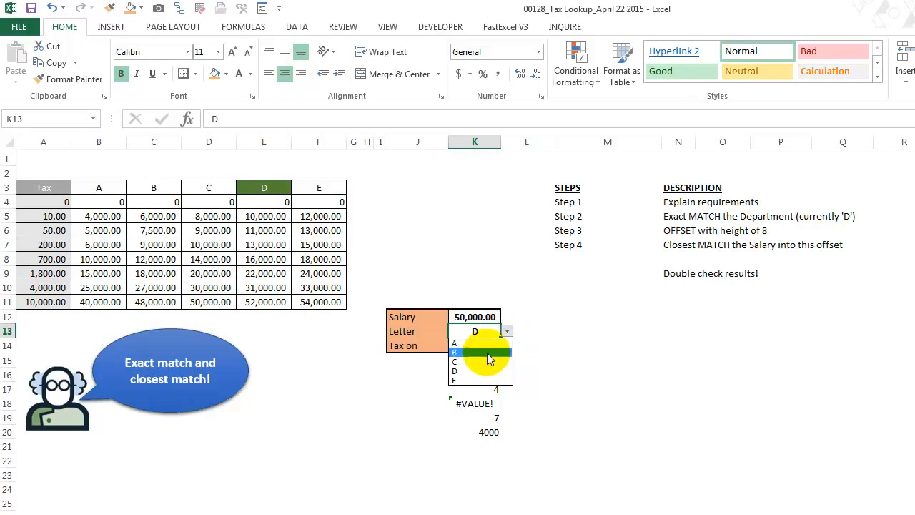
{"action": "left_click", "coordinate": [479, 352]}
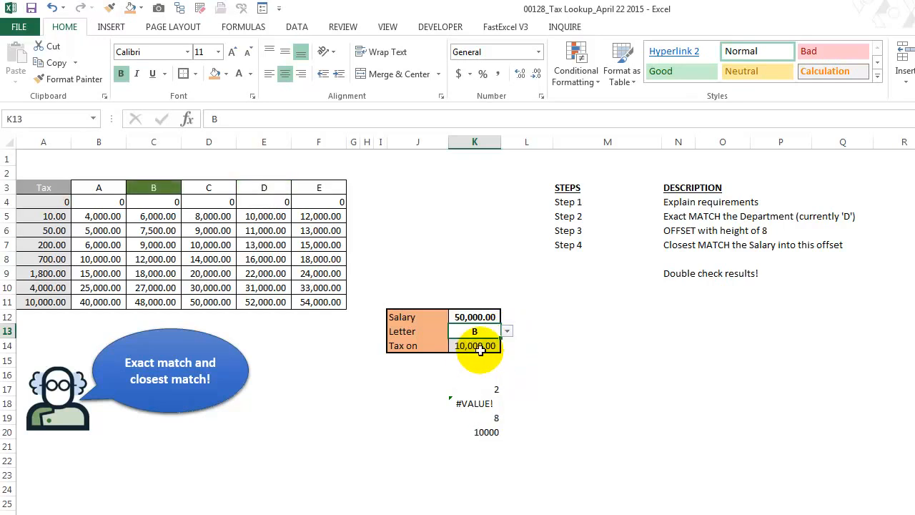
{"action": "left_click", "coordinate": [475, 317]}
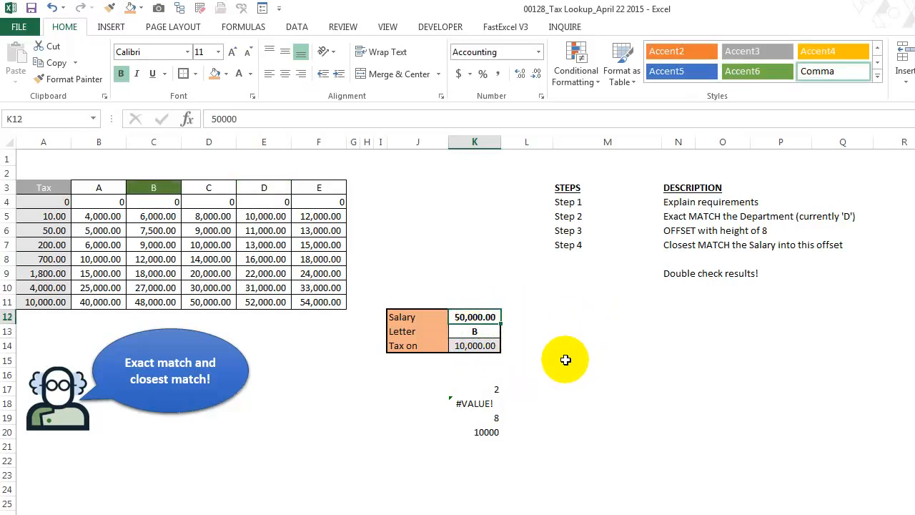
{"action": "type", "text": "6800"}
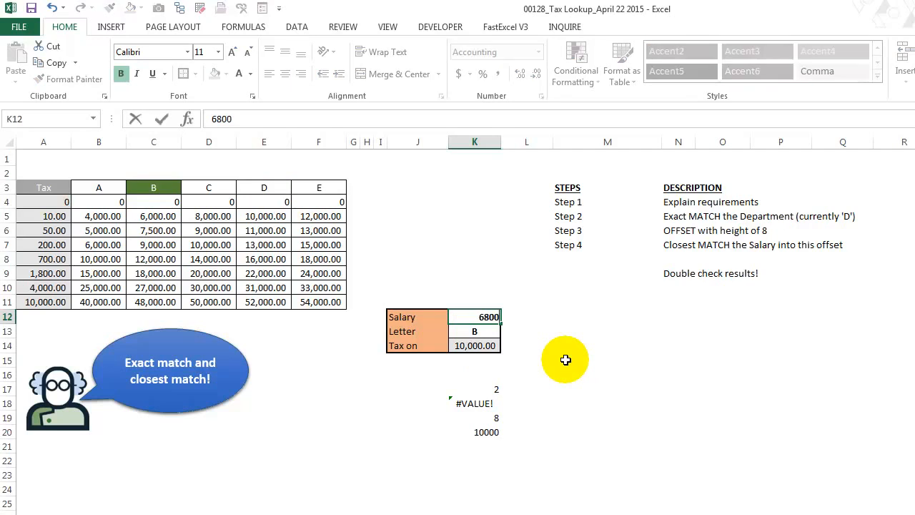
{"action": "key", "text": "Return"}
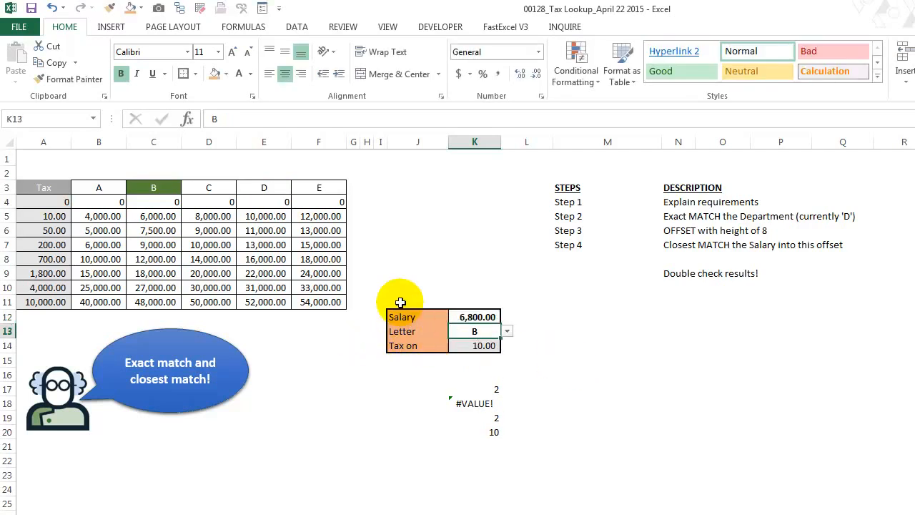
Step: Check the tax result in K14 against the matching letter B salary bracket and its amount in the Tax column
{"action": "left_click", "coordinate": [150, 214]}
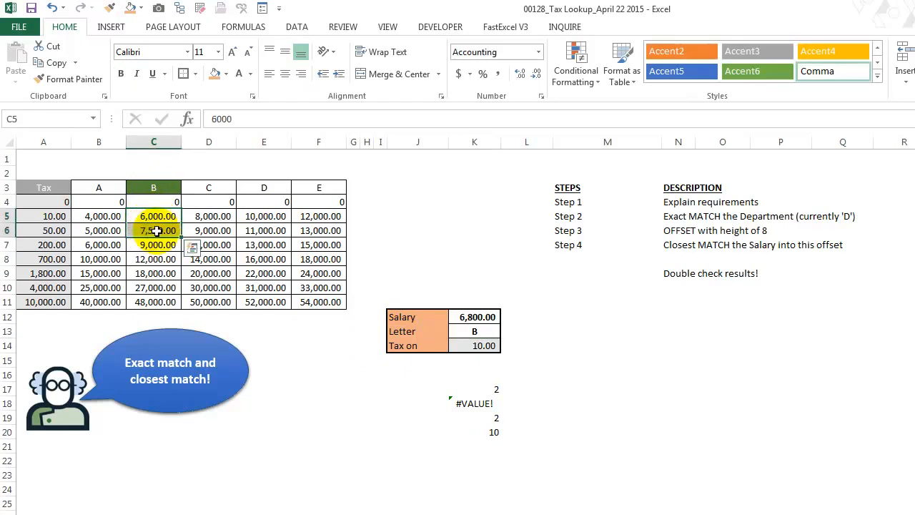
{"action": "left_click", "coordinate": [54, 218]}
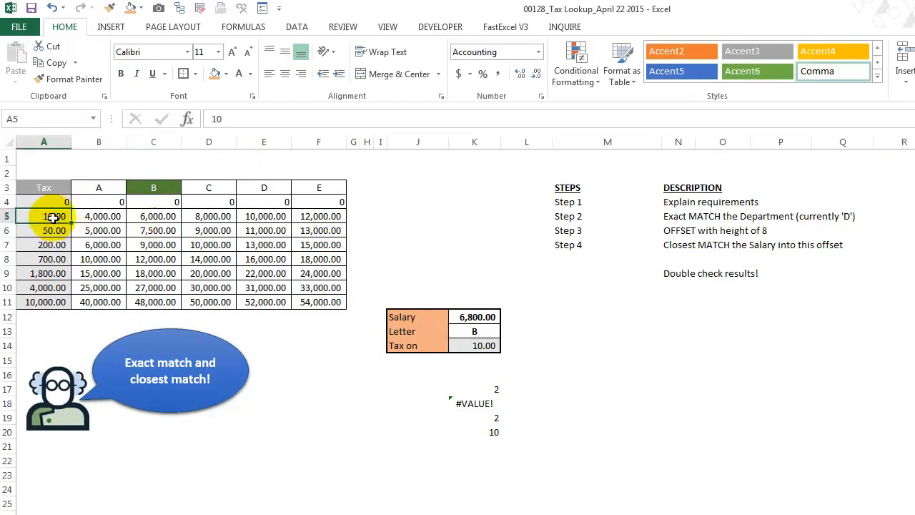
{"action": "left_click", "coordinate": [490, 346]}
{"action": "left_click", "coordinate": [487, 332]}
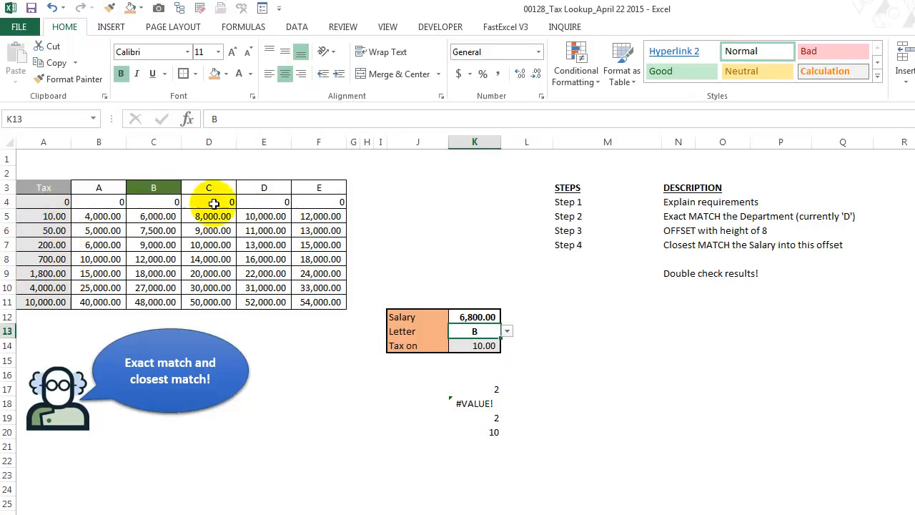
{"action": "left_click", "coordinate": [61, 200]}
{"action": "left_click", "coordinate": [57, 216]}
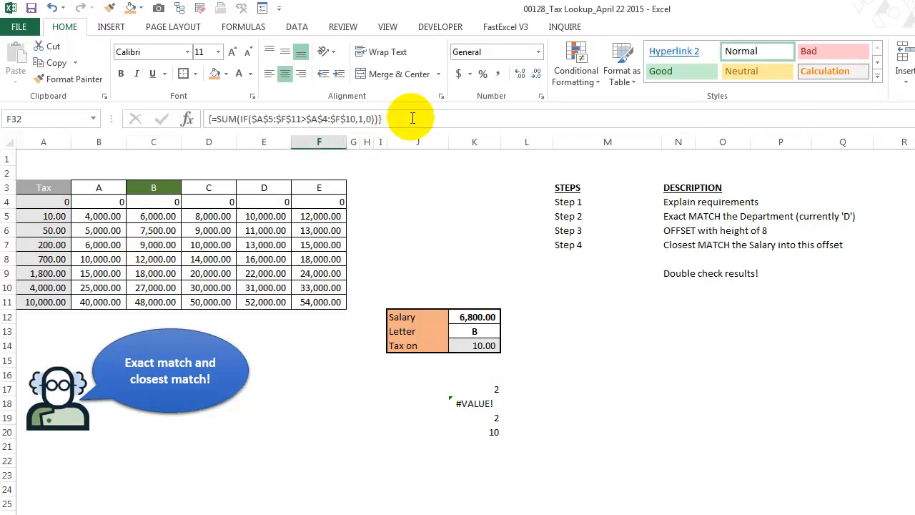
Step: Copy the text of the SUM(IF()) array formula in F32 without changing the cell
{"action": "left_click_drag", "start_coordinate": [415, 118], "coordinate": [122, 77]}
{"action": "key", "text": "ctrl+c"}
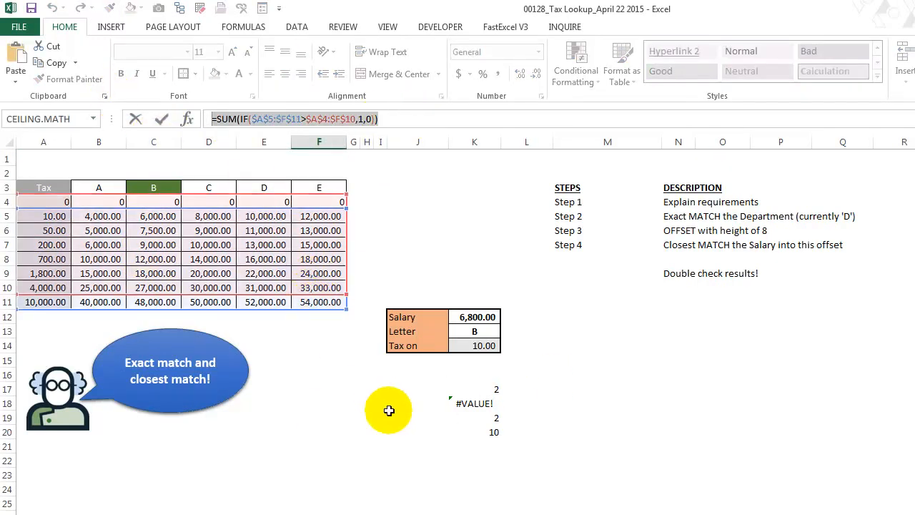
{"action": "key", "text": "Escape"}
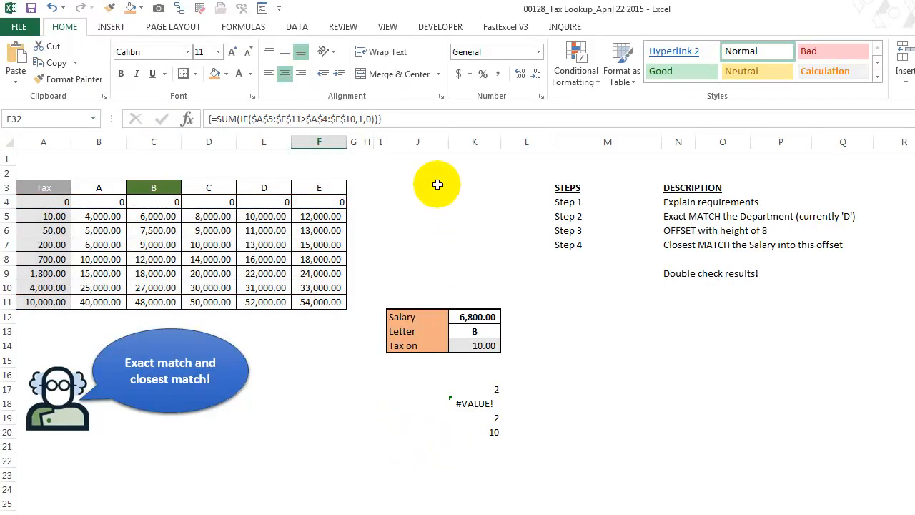
Step: Enter =SUM(IF($A$5:$F$11>$A$4:$F$10,1,0)) in L9 as an array formula
{"action": "left_click", "coordinate": [619, 273]}
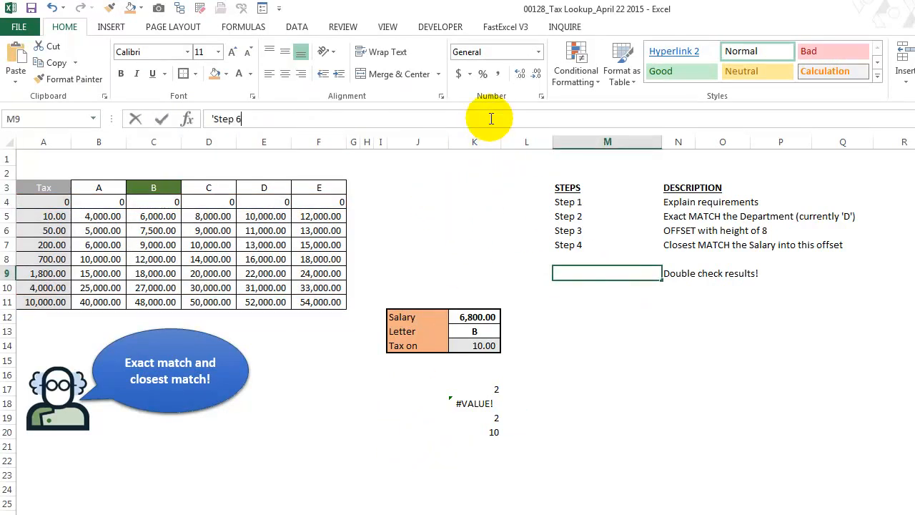
{"action": "left_click", "coordinate": [783, 275]}
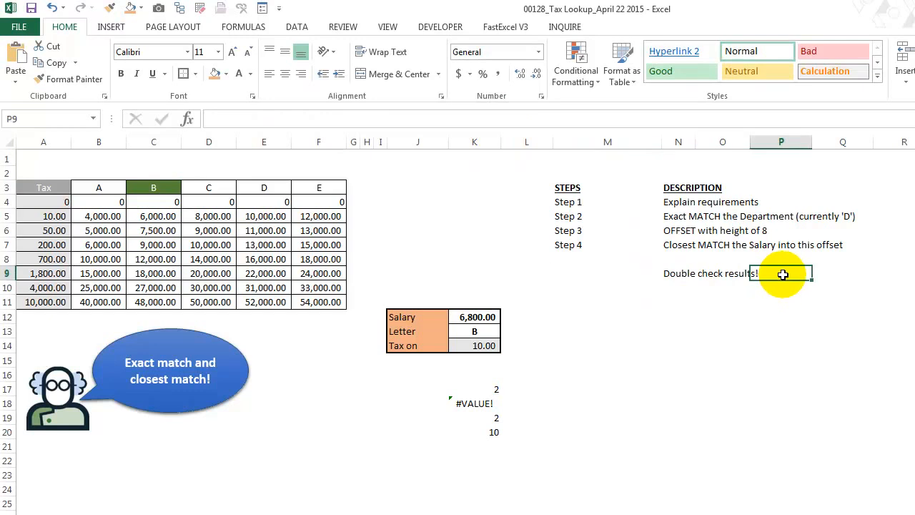
{"action": "left_click", "coordinate": [530, 274]}
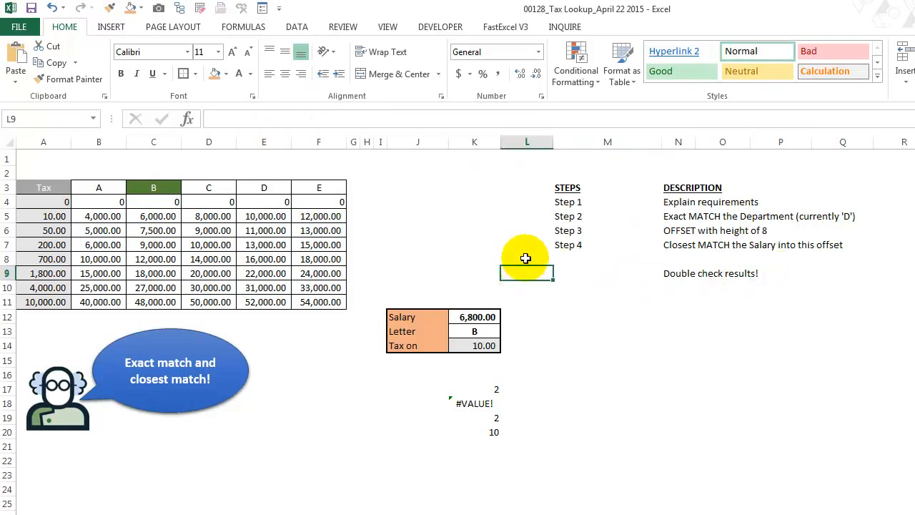
{"action": "left_click", "coordinate": [489, 119]}
{"action": "key", "text": "ctrl+v"}
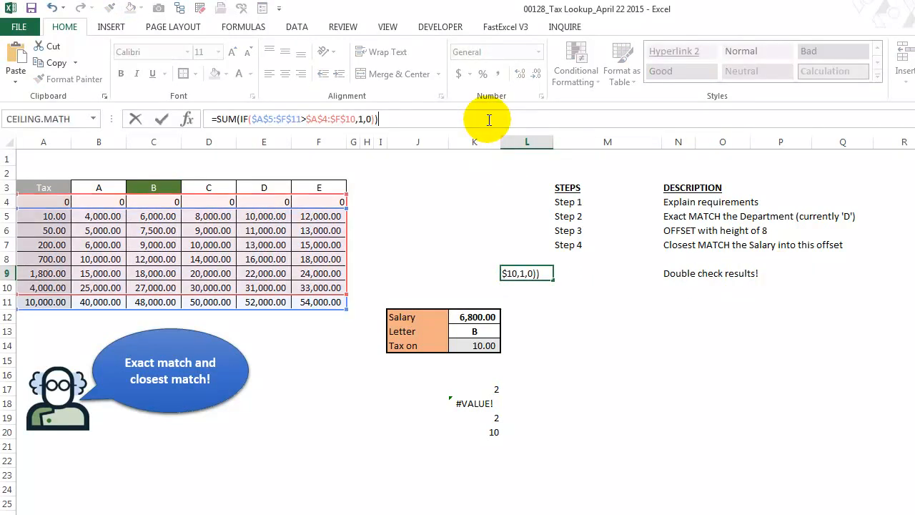
{"action": "key", "text": "ctrl+shift+Return"}
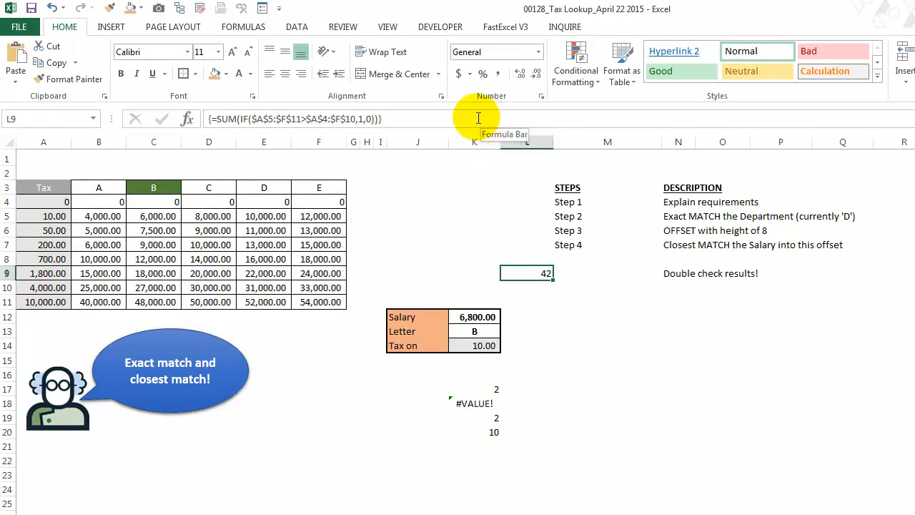
Step: Change the IF's value-if-false argument in L9 to "" and re-enter the formula as an array formula
{"action": "left_click", "coordinate": [346, 119]}
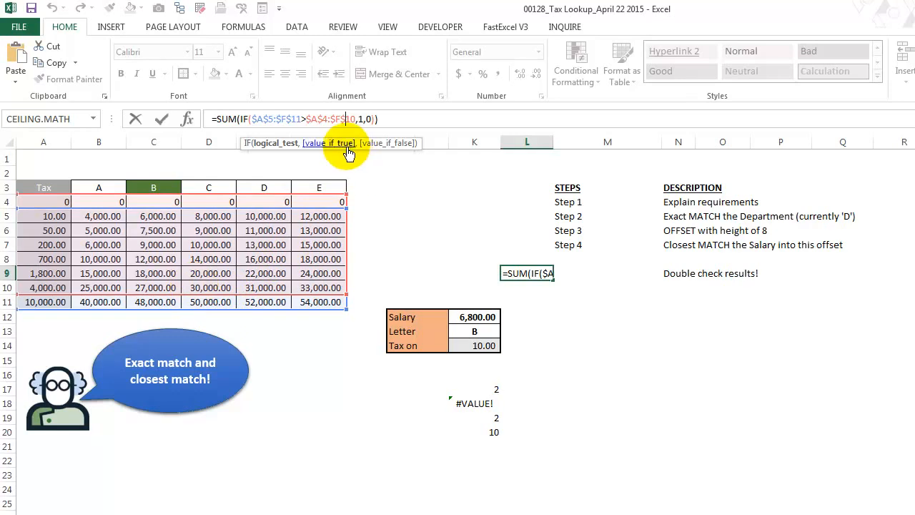
{"action": "left_click", "coordinate": [284, 146]}
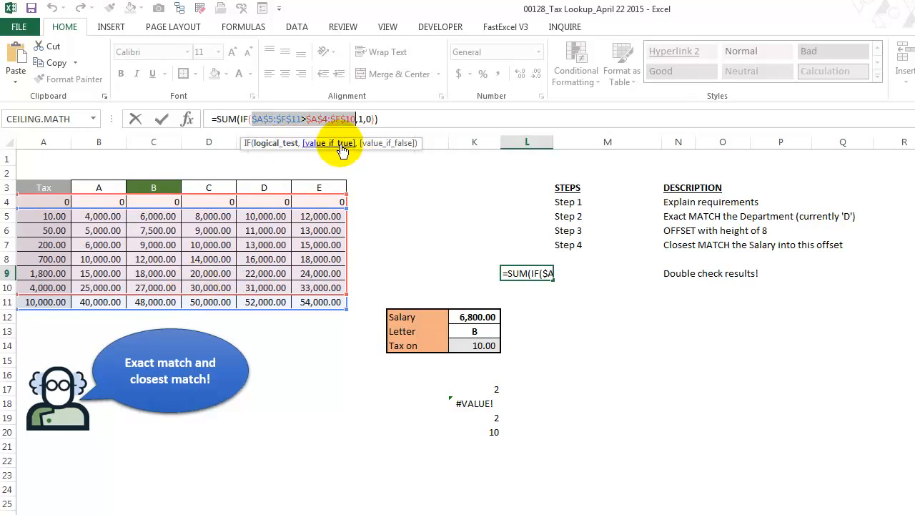
{"action": "left_click", "coordinate": [342, 146]}
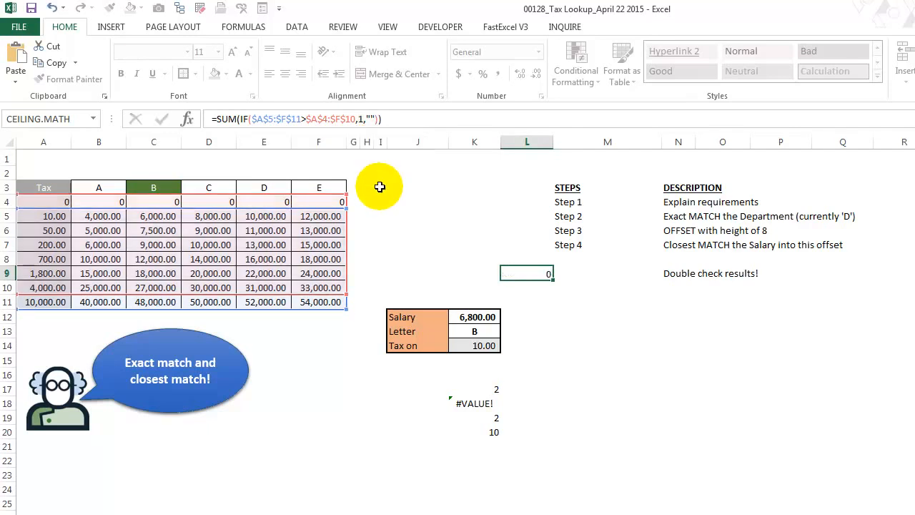
{"action": "key", "text": "ctrl+shift+Return"}
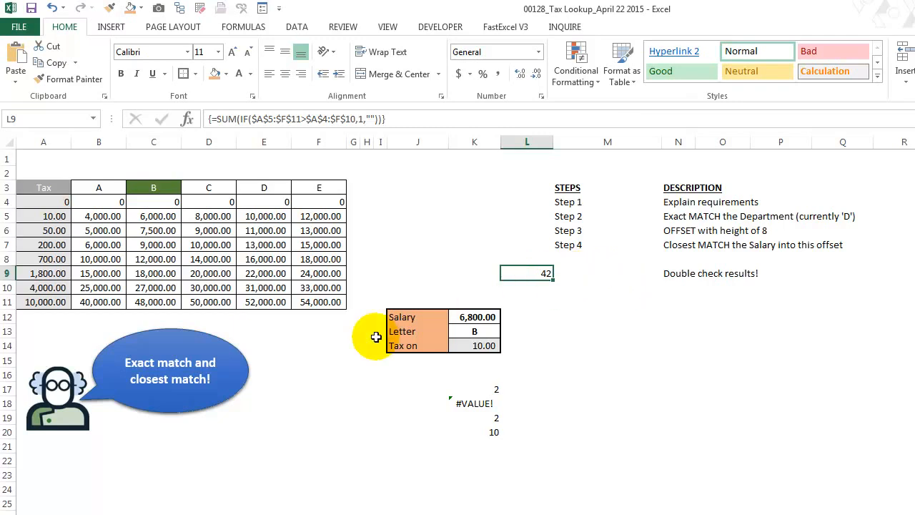
Step: Examine the tax table's range A4:F11, its header row and the comparison rows A5:F11
{"action": "left_click_drag", "start_coordinate": [336, 302], "coordinate": [54, 202]}
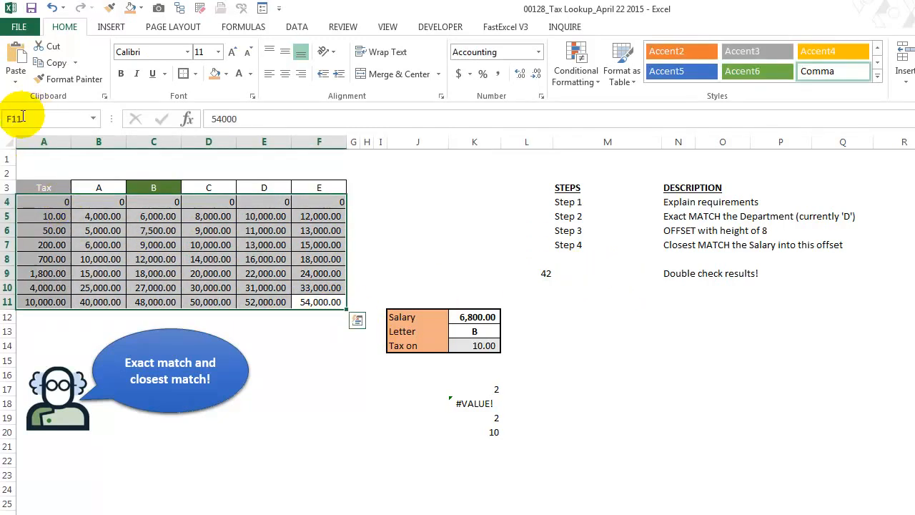
{"action": "left_click", "coordinate": [319, 299]}
{"action": "left_click_drag", "start_coordinate": [318, 299], "coordinate": [31, 206]}
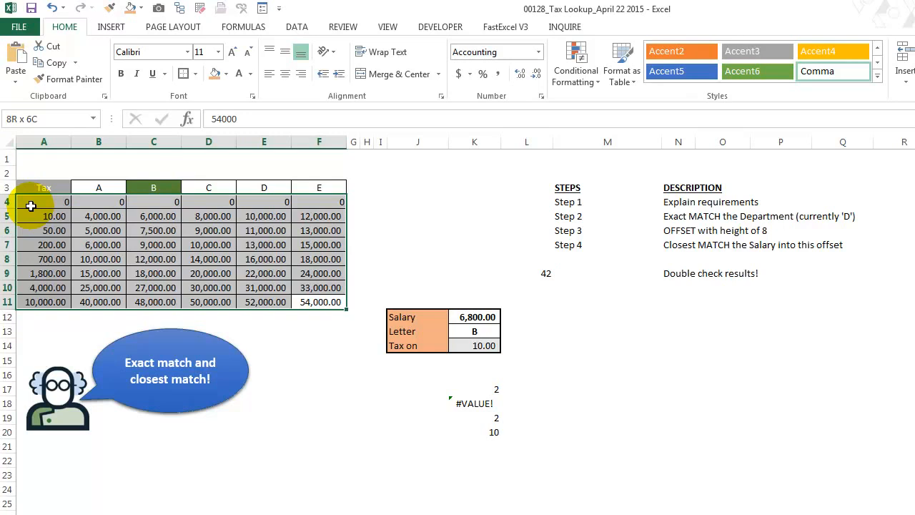
{"action": "left_click_drag", "start_coordinate": [31, 206], "coordinate": [316, 198]}
{"action": "left_click_drag", "start_coordinate": [65, 188], "coordinate": [321, 186]}
{"action": "left_click_drag", "start_coordinate": [49, 218], "coordinate": [321, 295]}
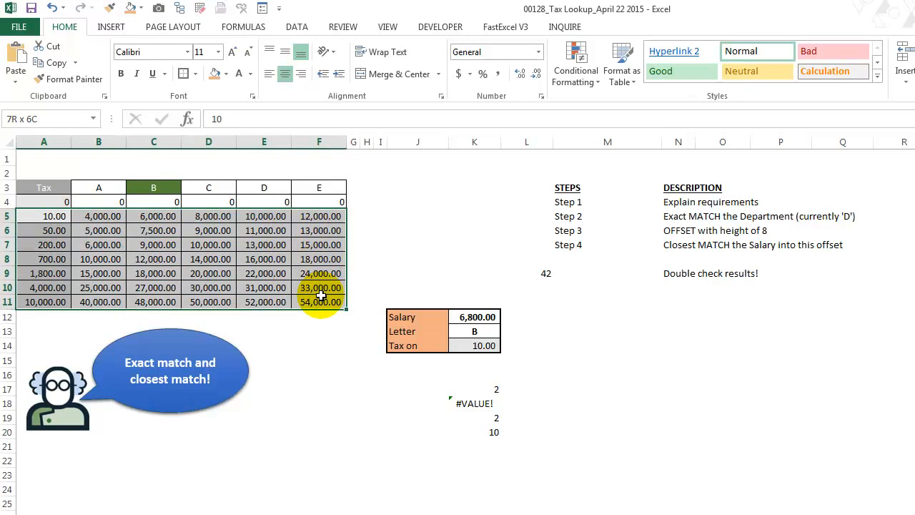
{"action": "left_click_drag", "start_coordinate": [321, 295], "coordinate": [321, 295]}
Step: Enter =COUNT(A5:F11) in K9 and compare it with the array formula result in L9
{"action": "left_click", "coordinate": [538, 275]}
{"action": "left_click", "coordinate": [489, 275]}
{"action": "type", "text": "=count("}
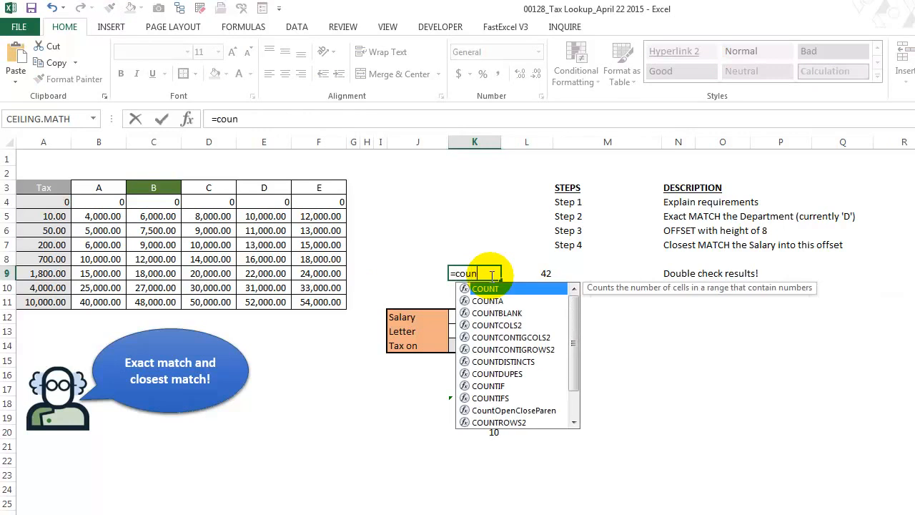
{"action": "left_click_drag", "start_coordinate": [327, 302], "coordinate": [61, 216]}
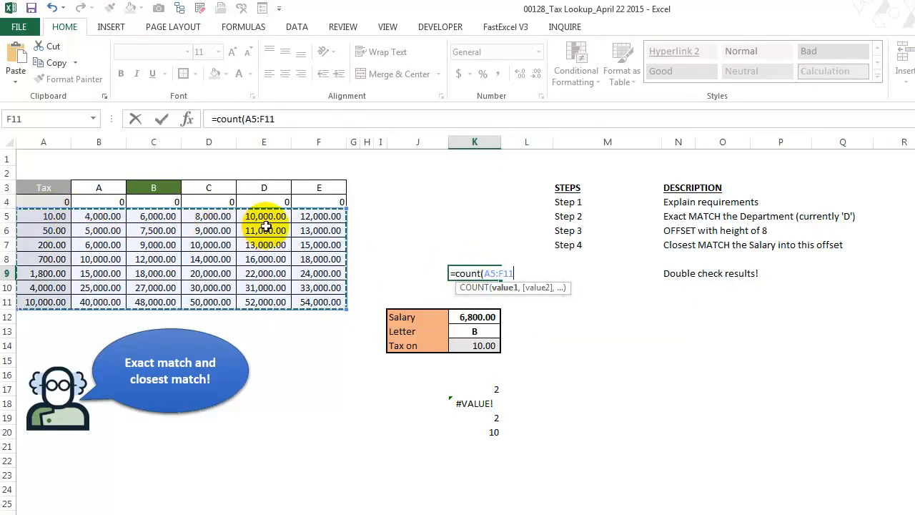
{"action": "key", "text": "Return"}
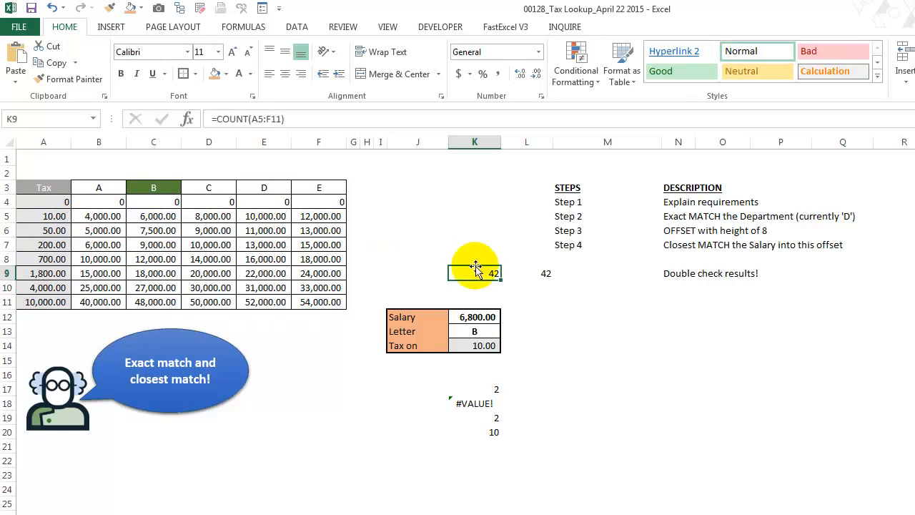
{"action": "key", "text": "Right"}
{"action": "key", "text": "Left"}
{"action": "key", "text": "Right"}
{"action": "key", "text": "Left"}
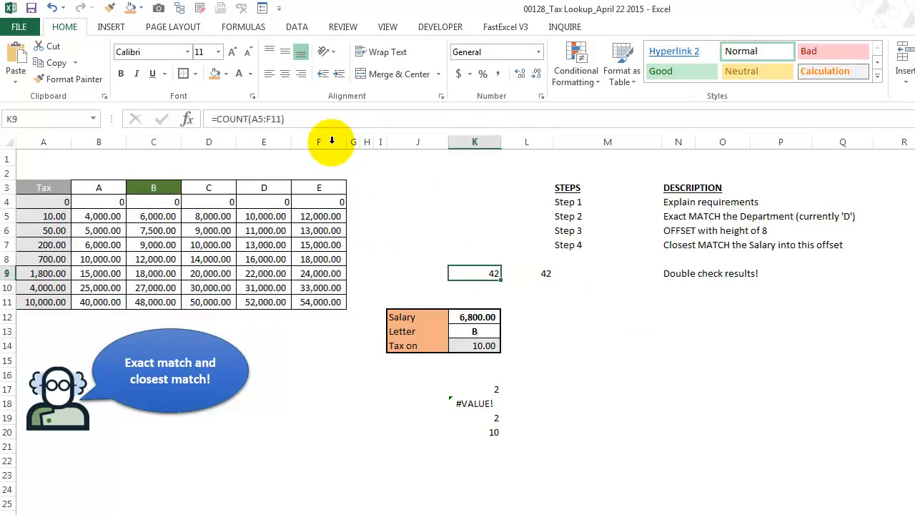
Step: Extend K9's formula to =COUNT(A5:F11)=L9 to test whether the two counts are equal
{"action": "left_click", "coordinate": [309, 119]}
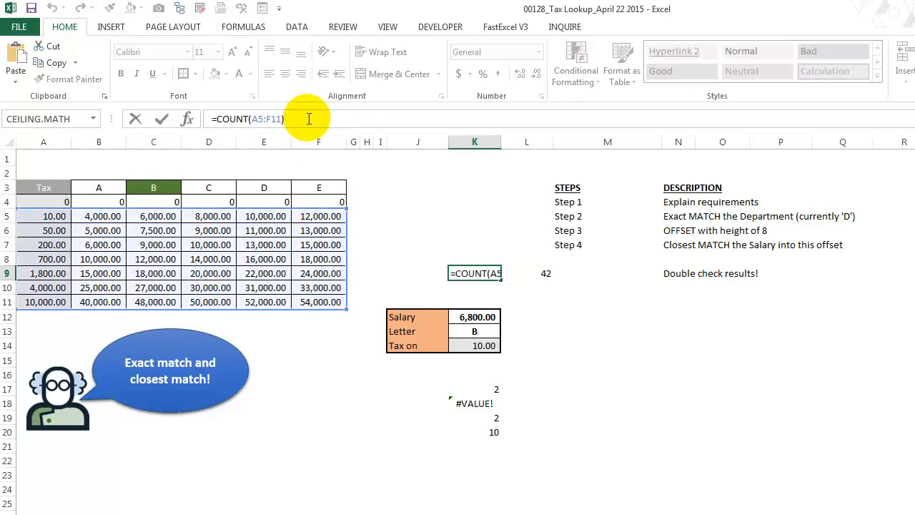
{"action": "type", "text": "="}
{"action": "left_click", "coordinate": [536, 276]}
{"action": "key", "text": "Return"}
{"action": "key", "text": "Up"}
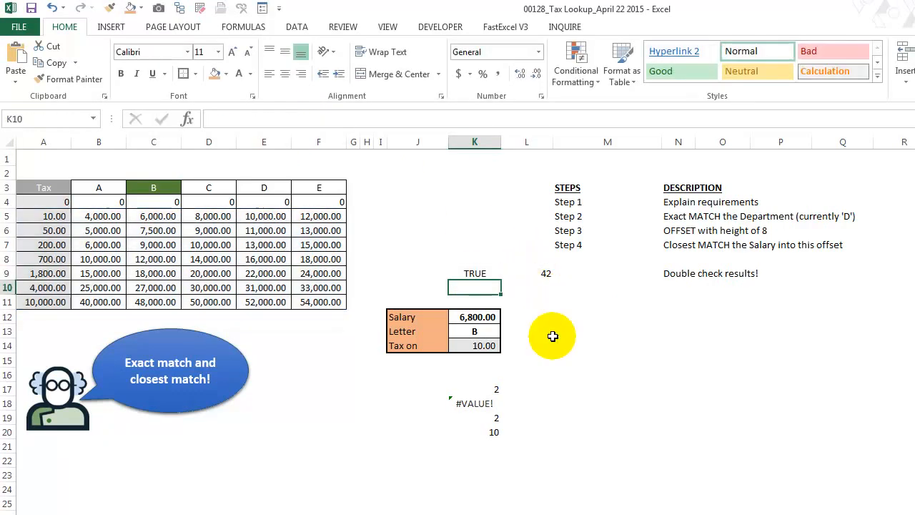